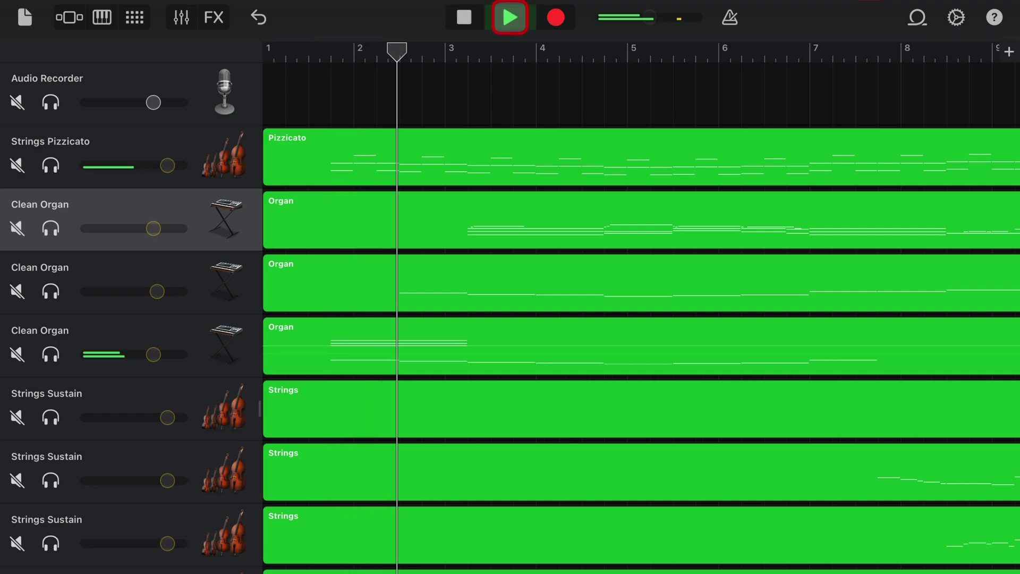
# Select the Clean Organ and Strings Sustain tracks one after another in the arrangement.
pyautogui.scroll(-3, 541, 295)
pyautogui.click(541, 295)
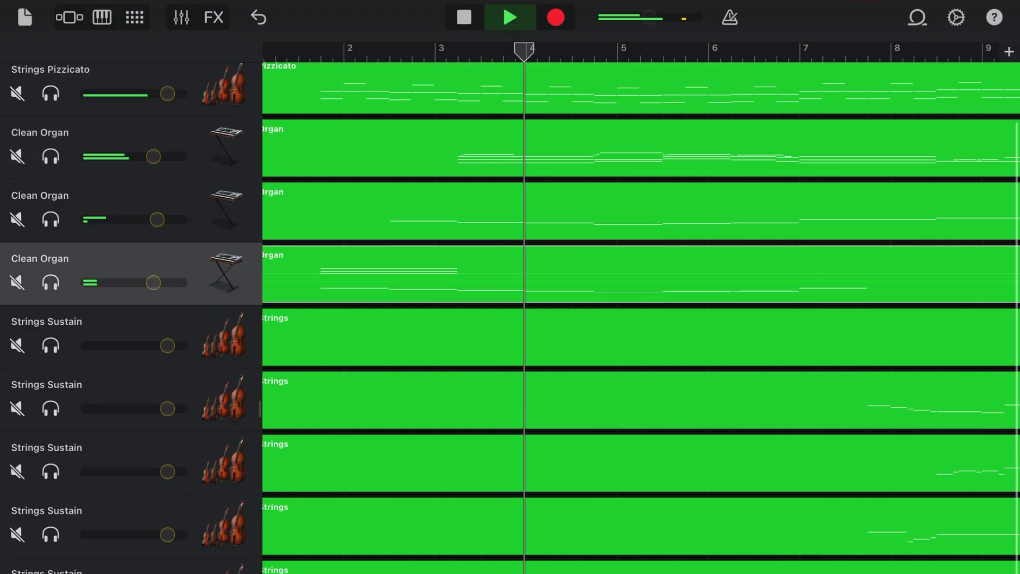
pyautogui.click(541, 337)
pyautogui.click(541, 400)
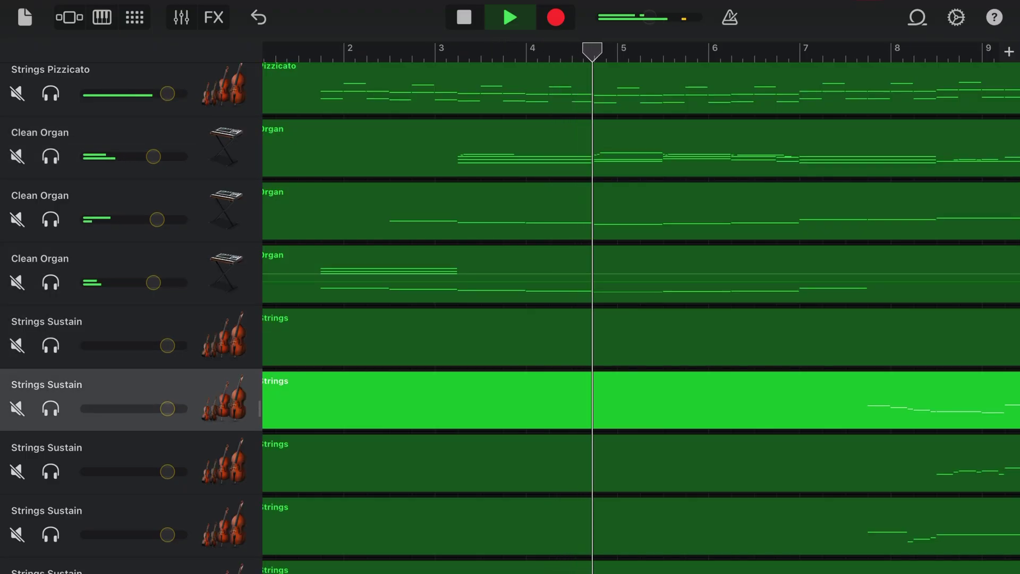
pyautogui.click(540, 463)
pyautogui.click(541, 526)
pyautogui.click(541, 273)
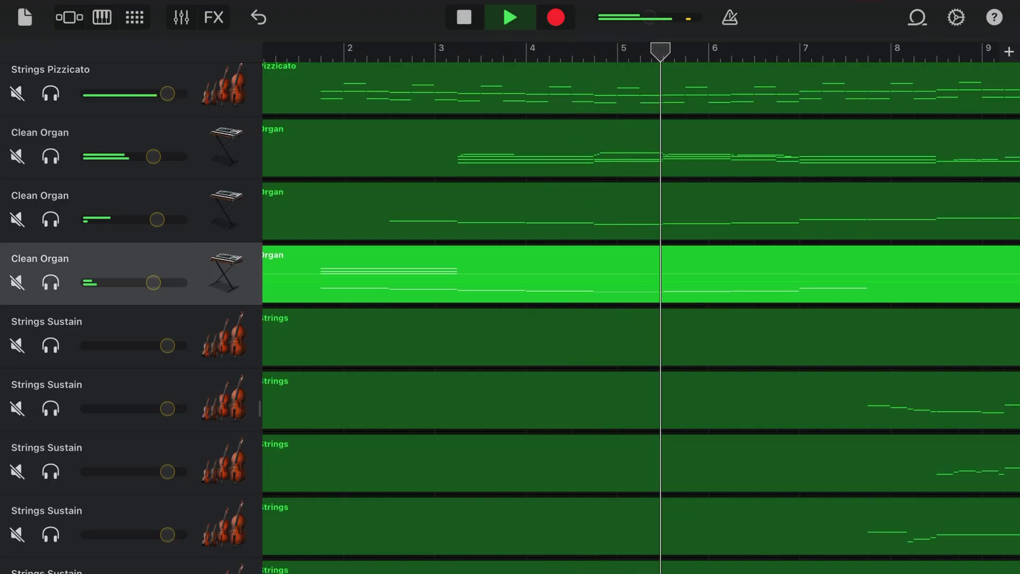
pyautogui.scroll(2, 638, 319)
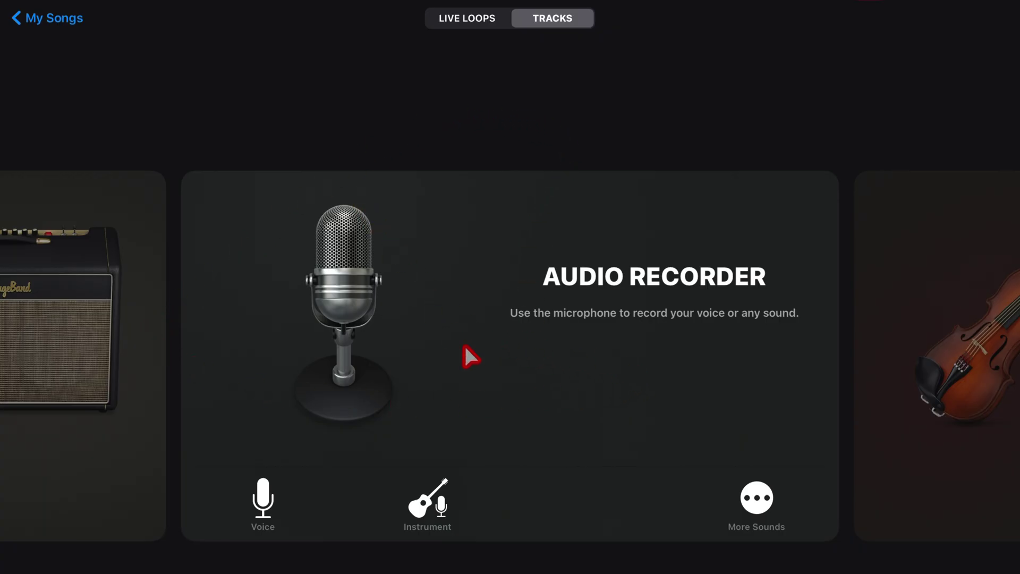
# Create an Audio Recorder track and switch to the Tracks view.
pyautogui.click(601, 409)
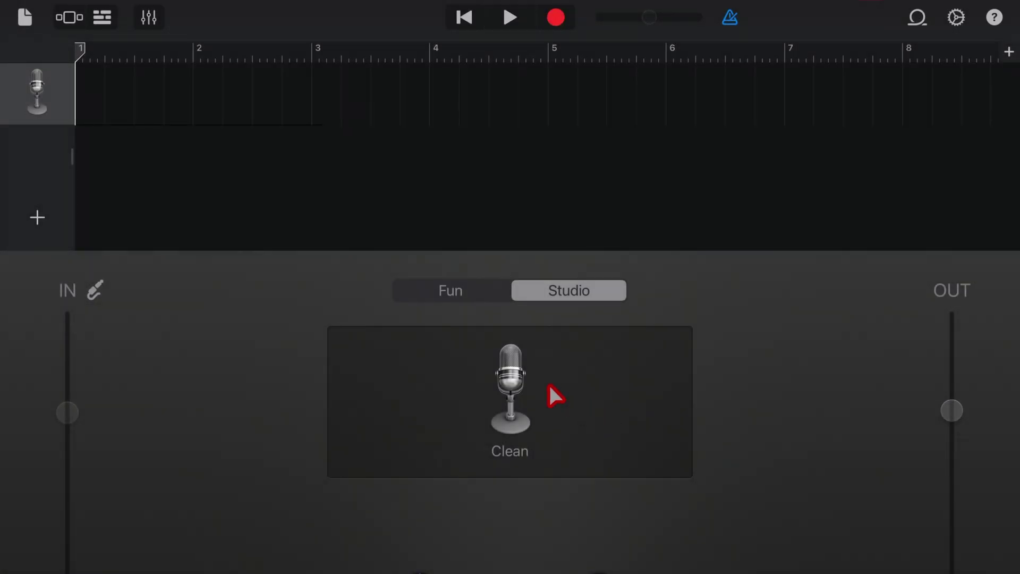
pyautogui.click(102, 17)
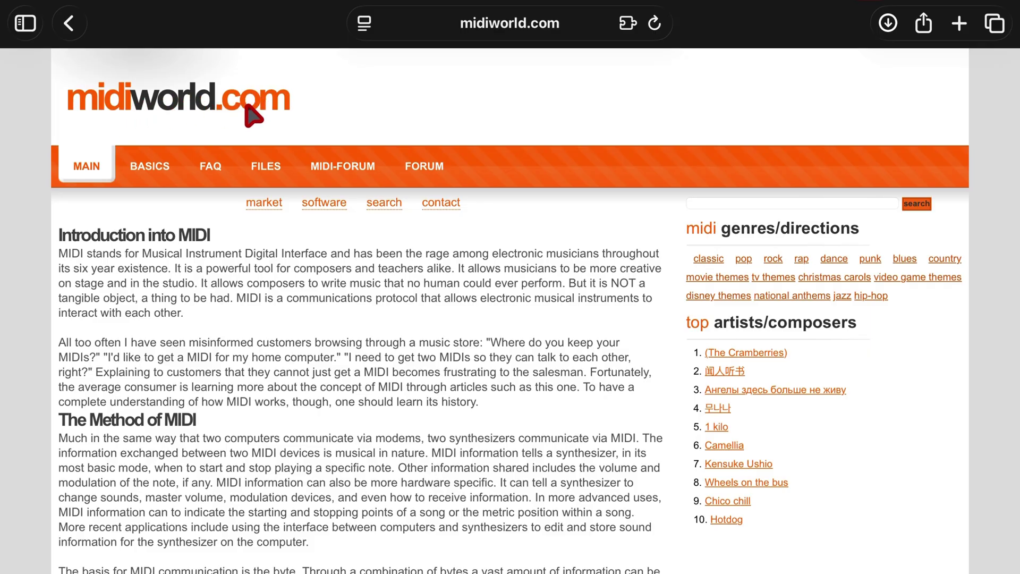
# Browse midiworld.com's FILES section through classical to The Bach Page.
pyautogui.click(267, 173)
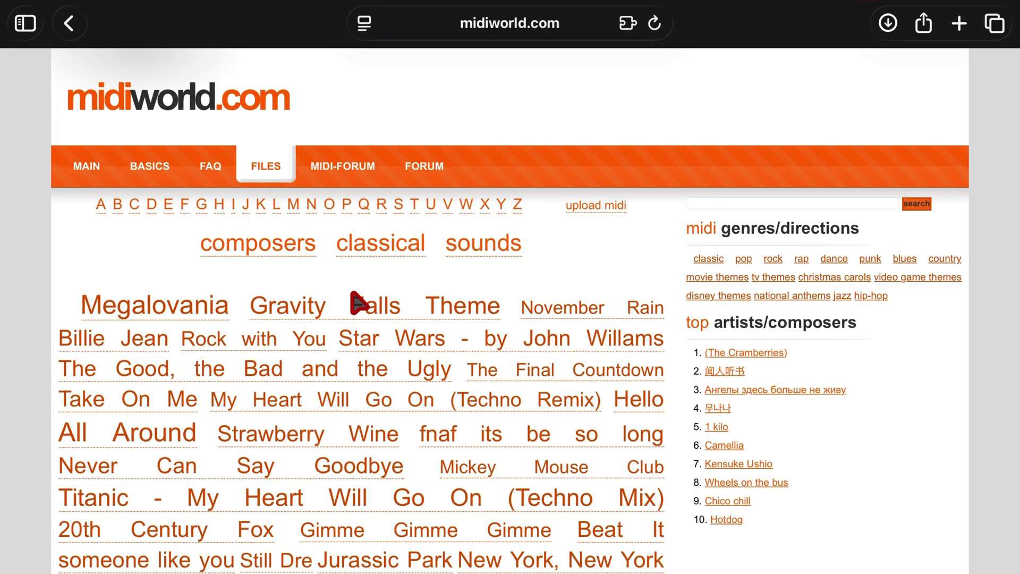
pyautogui.scroll(-3, 365, 334)
pyautogui.scroll(3, 367, 335)
pyautogui.click(383, 254)
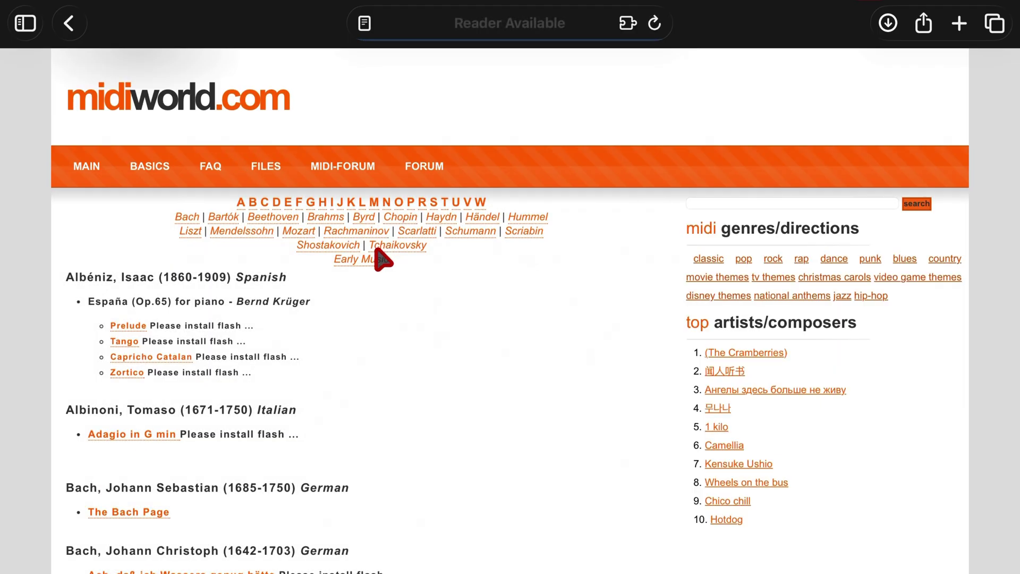
pyautogui.click(119, 513)
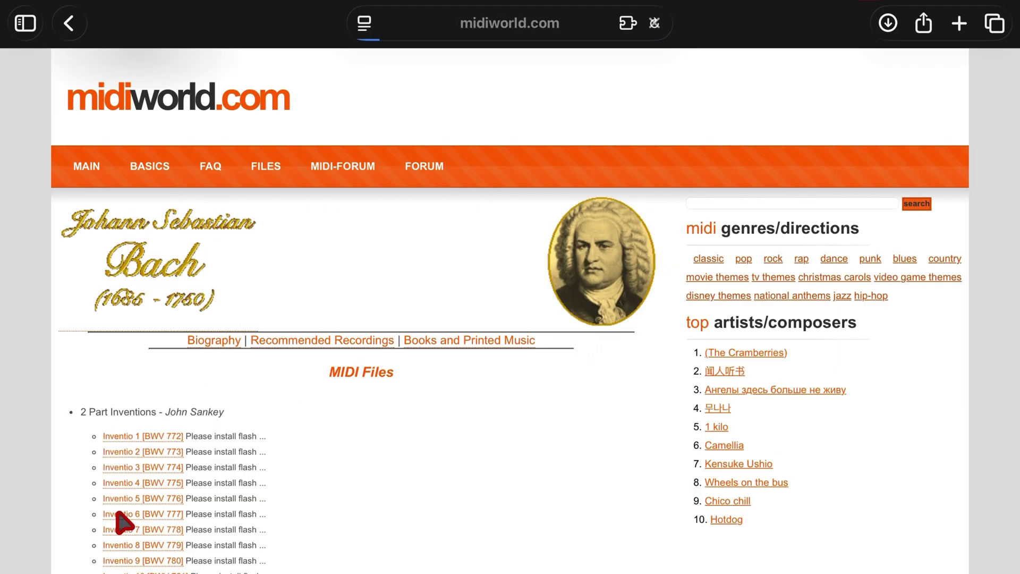
# Download Inventio 3 as bwv774.mid and verify it in the Downloads list.
pyautogui.click(144, 467)
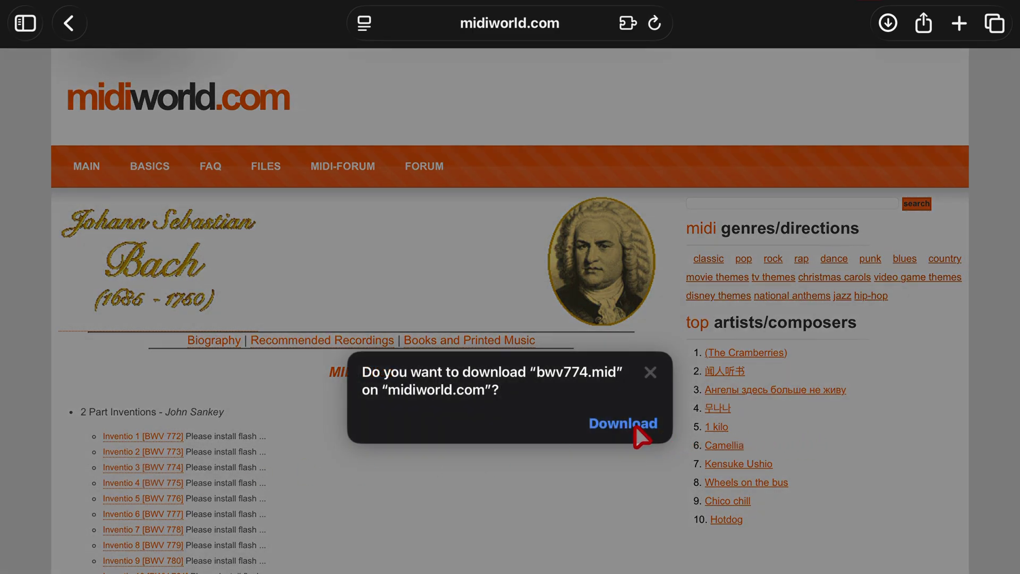
pyautogui.click(635, 426)
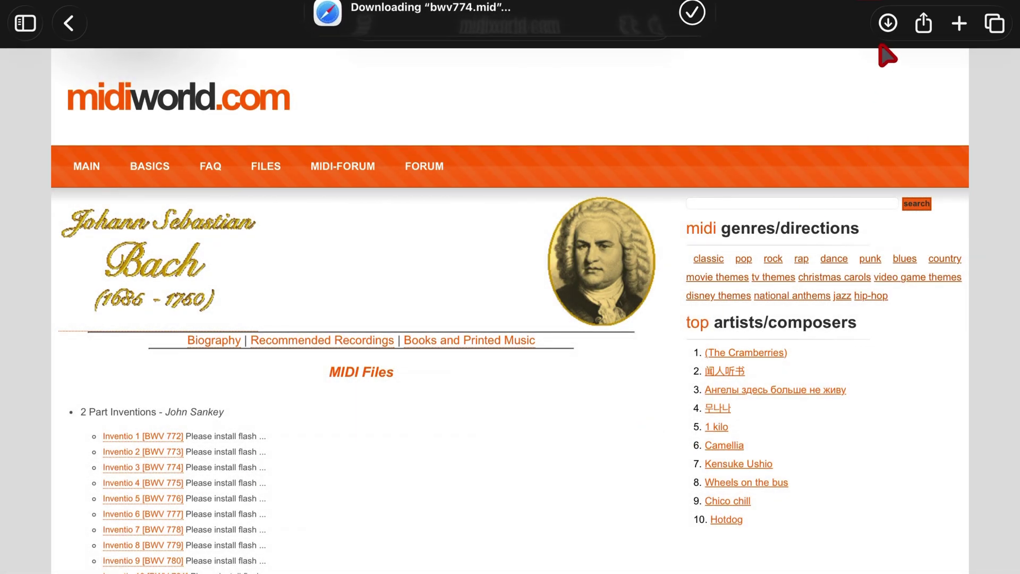
pyautogui.click(888, 23)
pyautogui.click(522, 517)
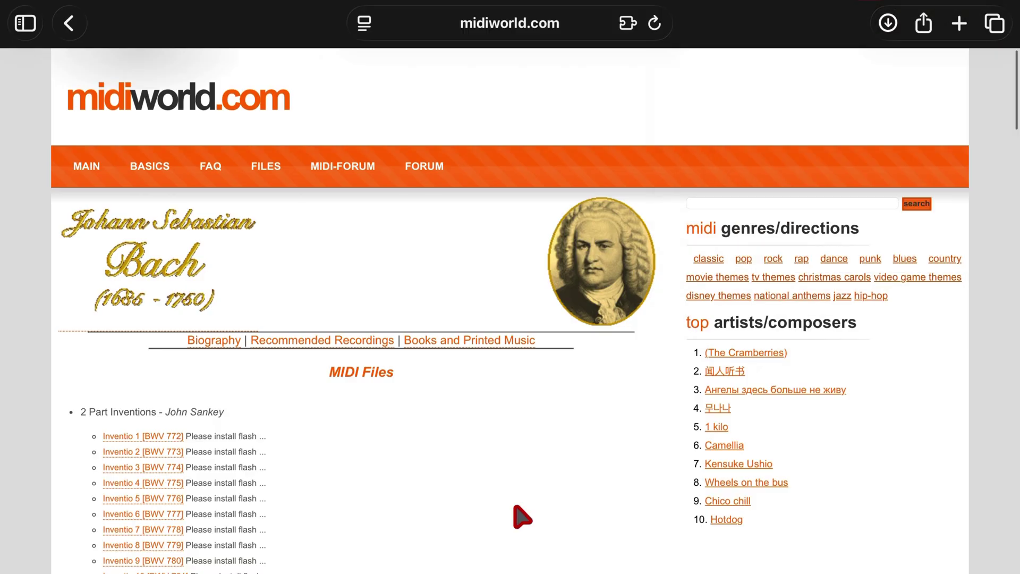
pyautogui.press('super+Up')
# Import bwv774.mid from Downloads into GarageBand through the Loop Browser's Files tab.
pyautogui.click(824, 475)
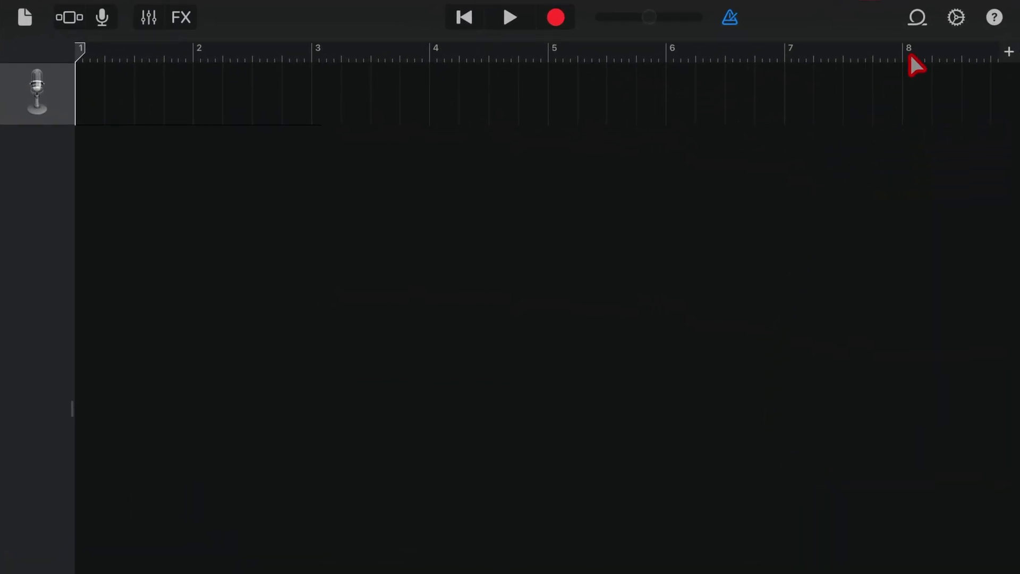
pyautogui.click(917, 19)
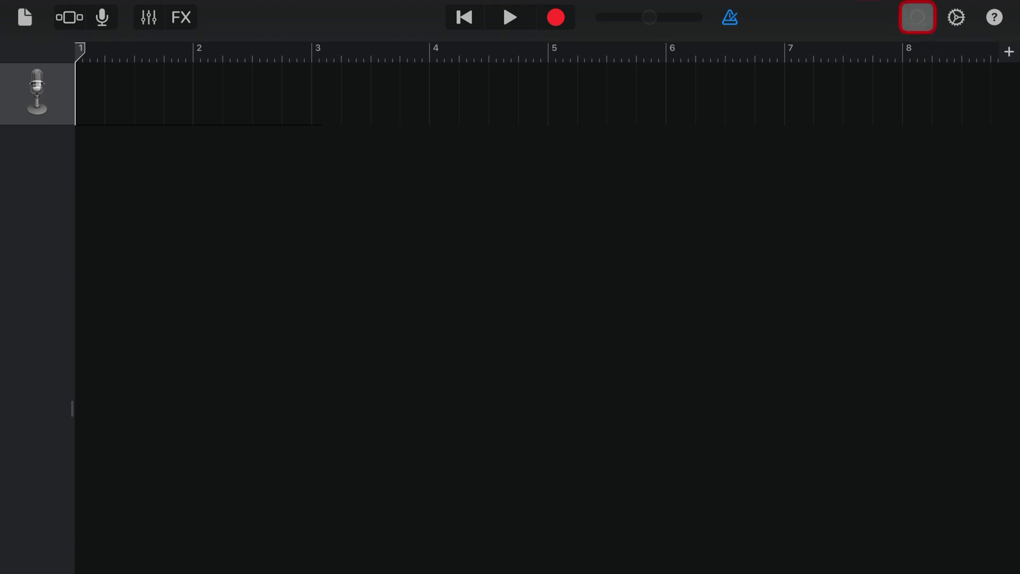
pyautogui.click(812, 58)
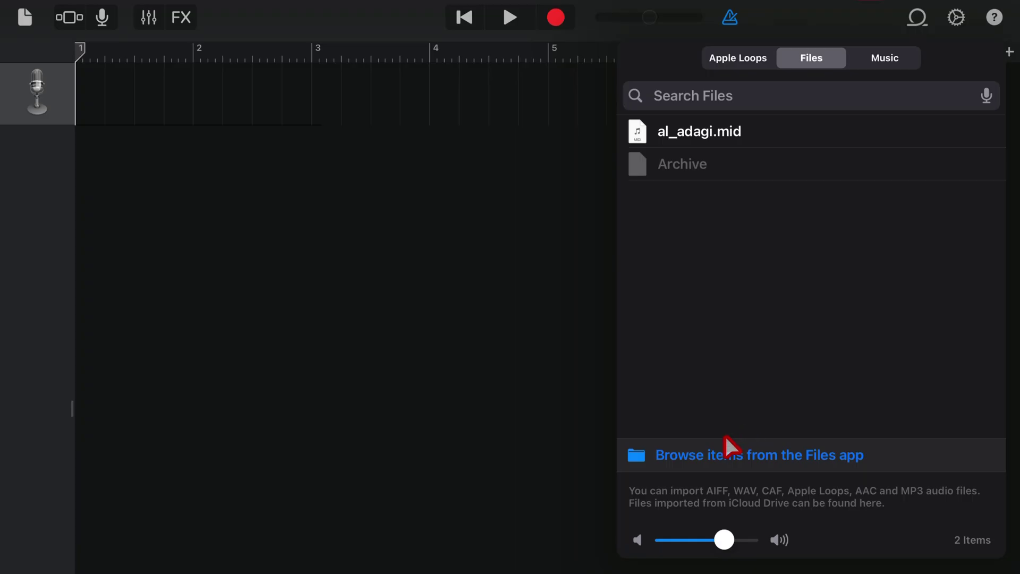
pyautogui.click(754, 451)
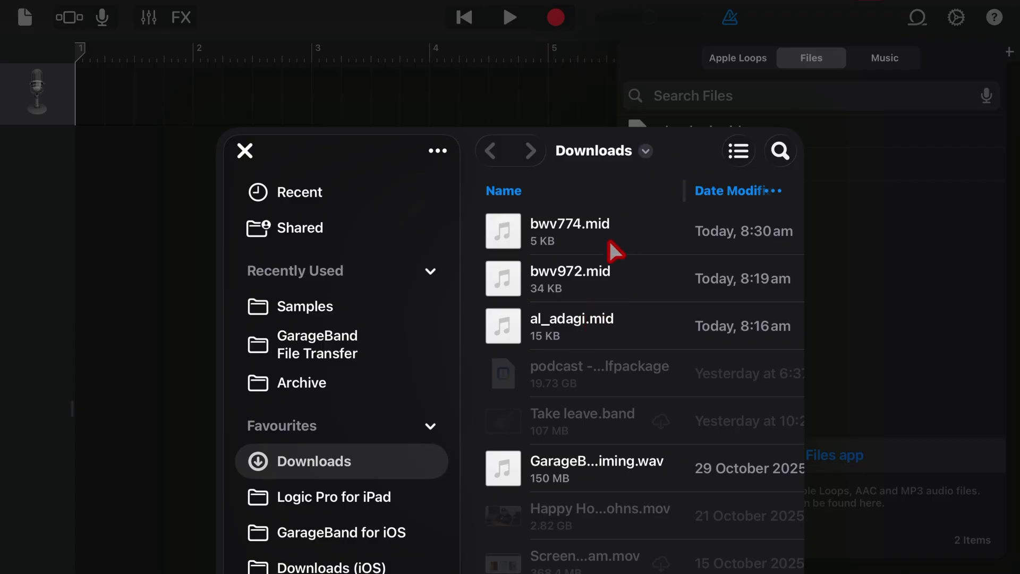
pyautogui.click(558, 222)
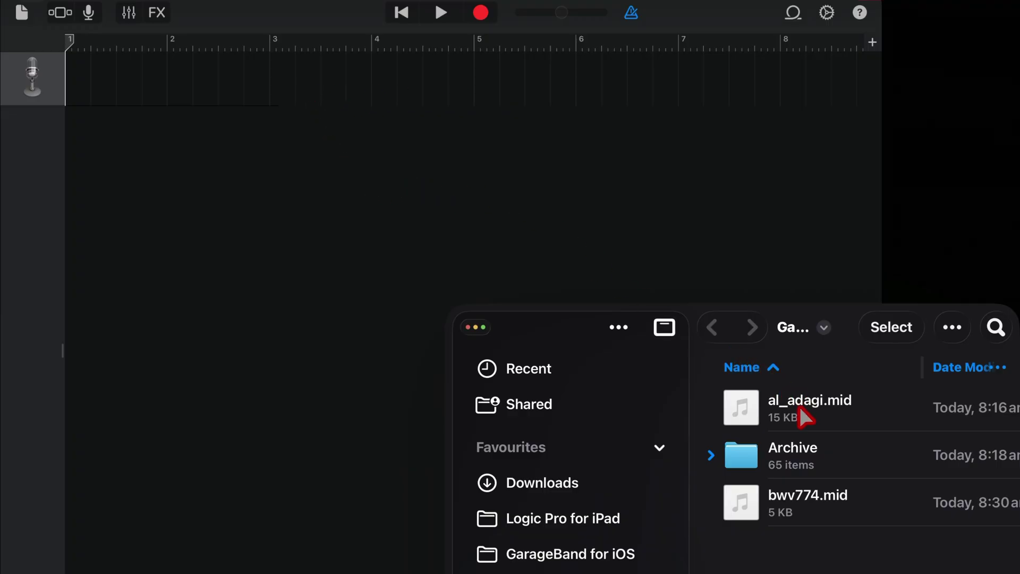
# Drag al_adagi.mid from the Files window toward GarageBand's track area.
pyautogui.moveTo(789, 403); pyautogui.dragTo(309, 127)
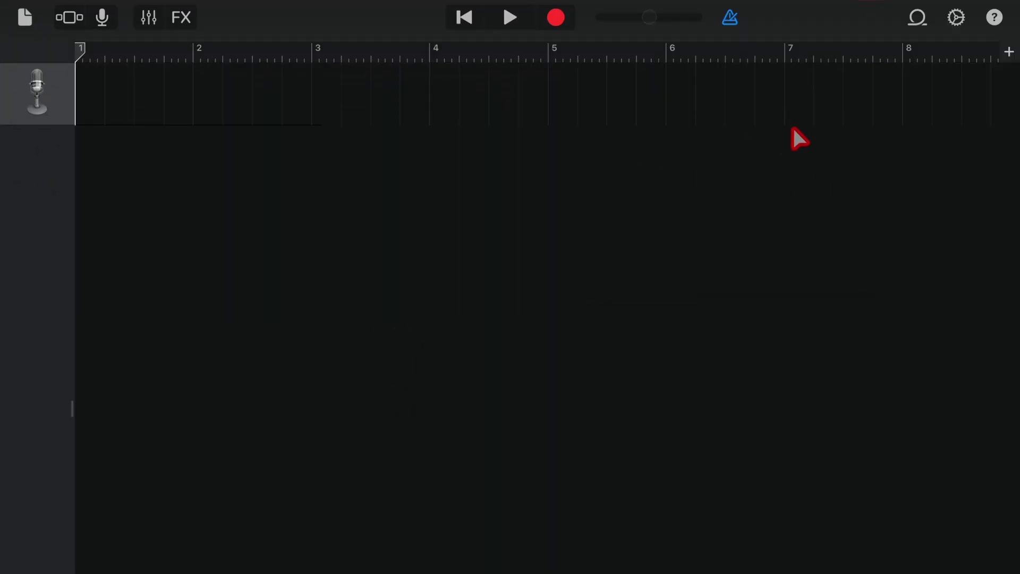
# Place al_adagi.mid from the file browser onto the timeline at bar 1.
pyautogui.click(916, 17)
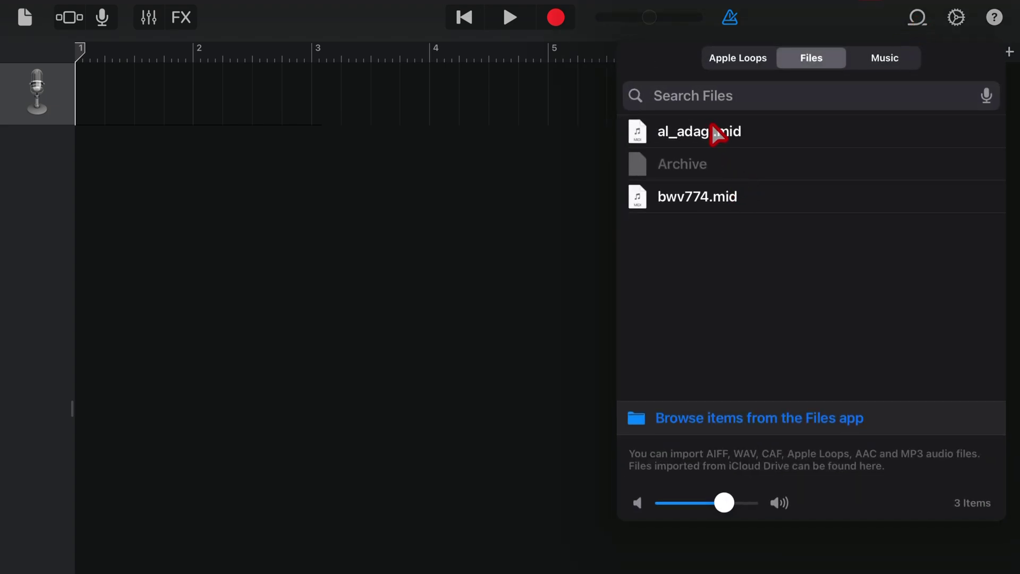
pyautogui.moveTo(712, 126); pyautogui.dragTo(256, 143)
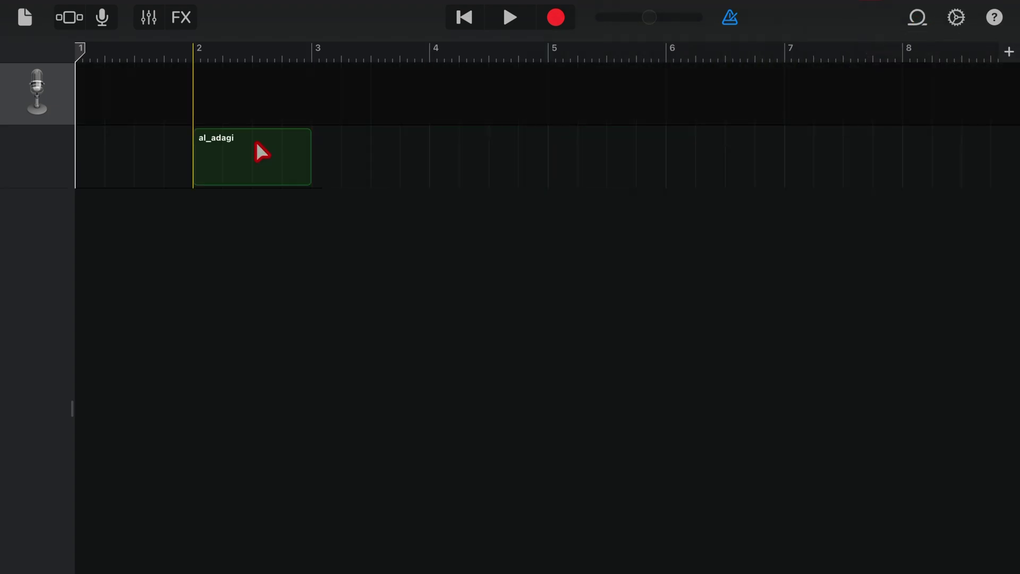
pyautogui.moveTo(173, 150); pyautogui.dragTo(130, 148)
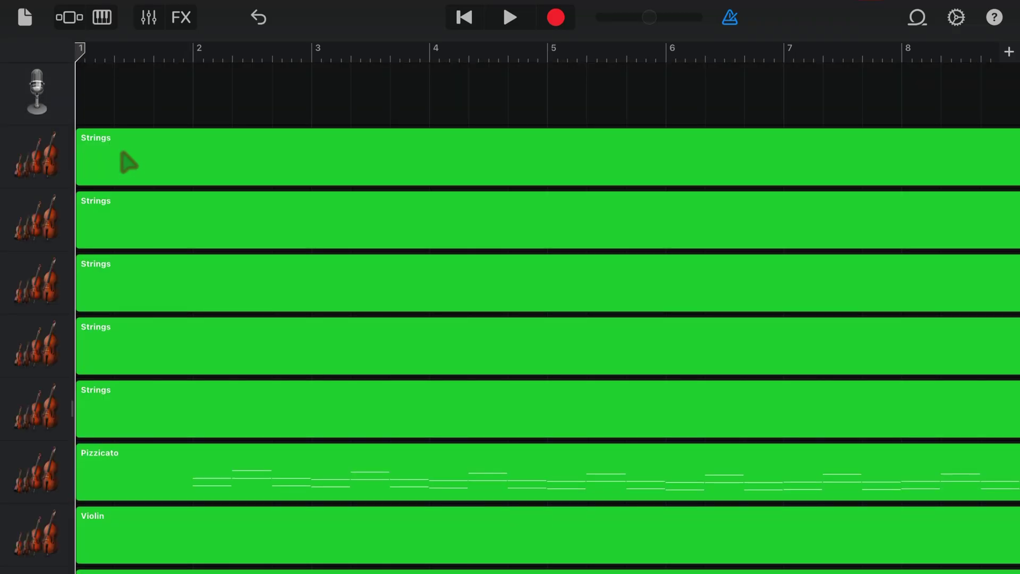
# Expand the Strings track headers to show names, mute/solo buttons and volume sliders.
pyautogui.click(37, 155)
pyautogui.click(37, 218)
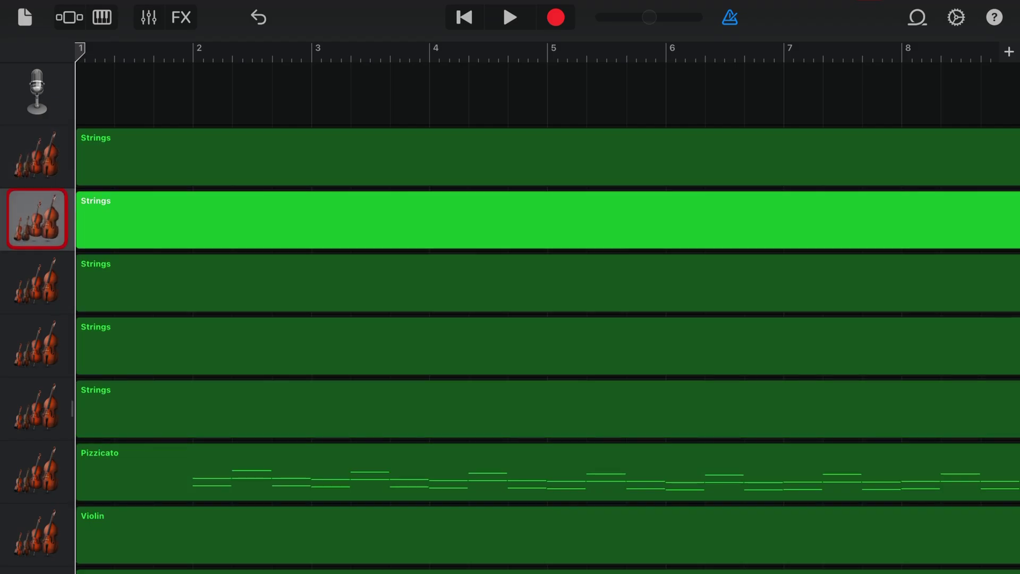
pyautogui.click(37, 281)
pyautogui.click(38, 344)
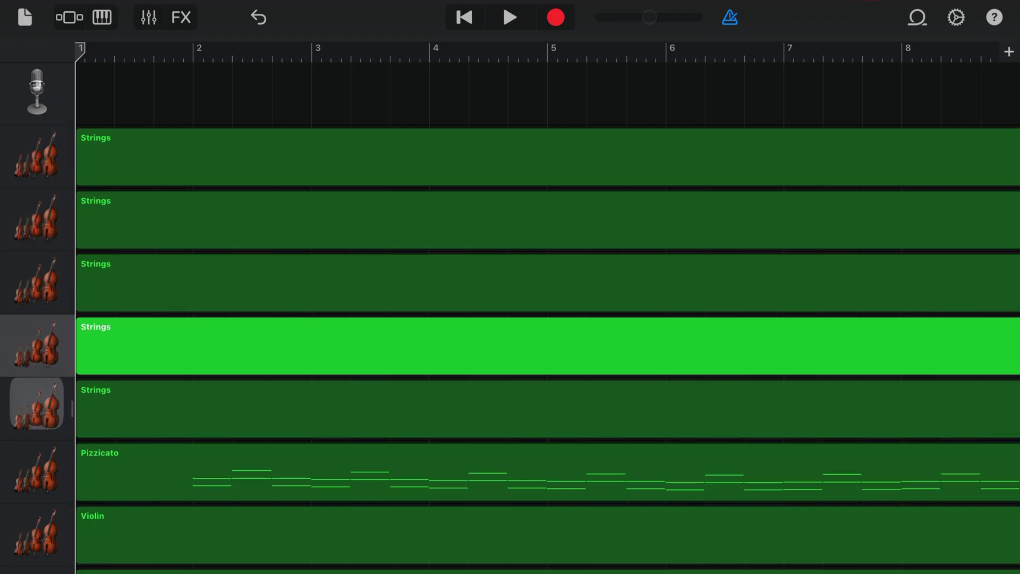
pyautogui.click(37, 408)
pyautogui.moveTo(72, 408); pyautogui.dragTo(263, 415)
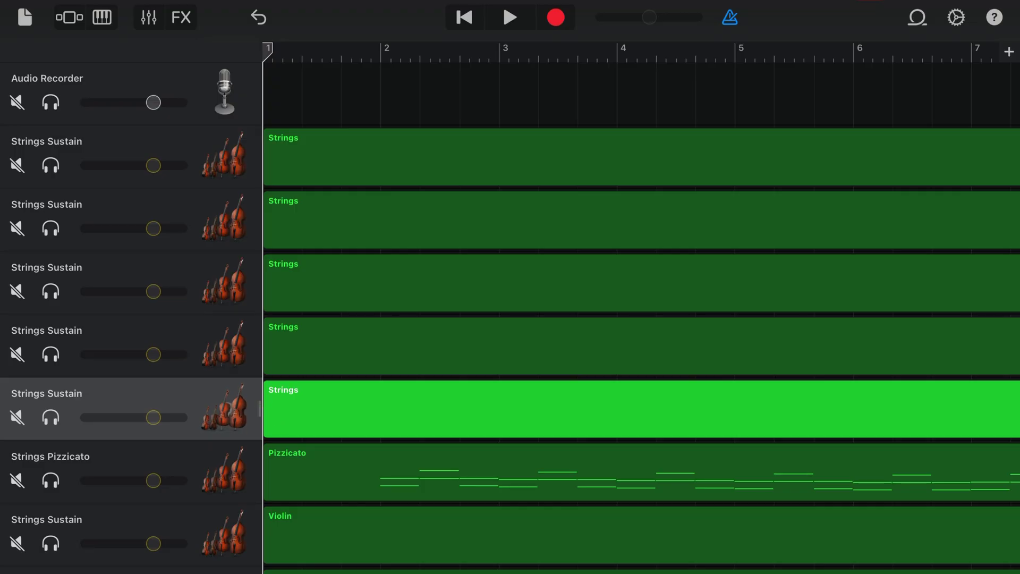
# Zoom the timeline out to the full song length and deselect the Strings region.
pyautogui.scroll(-3, 196, 355)
pyautogui.scroll(3, 195, 355)
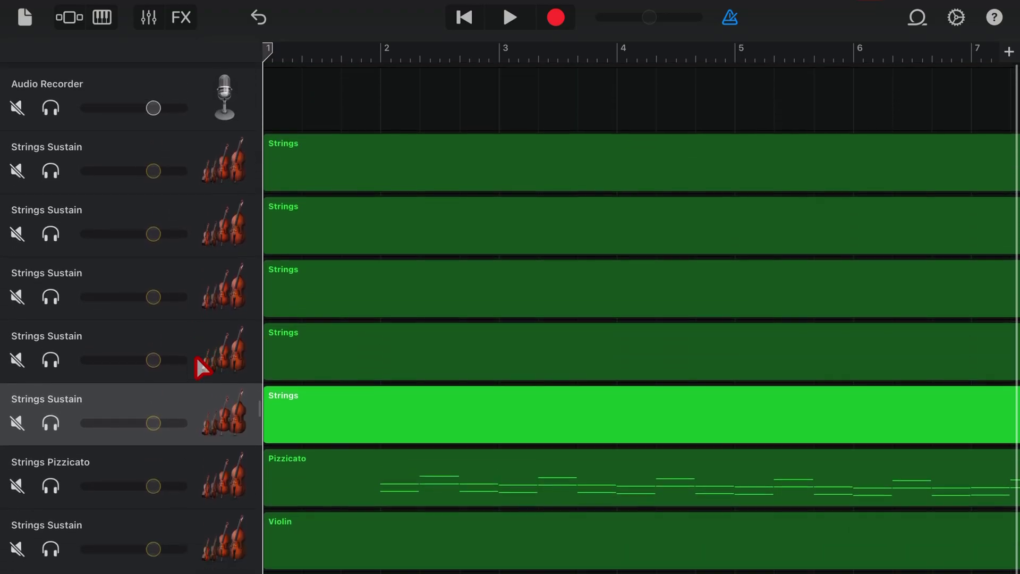
pyautogui.scroll(-10, 399, 299)
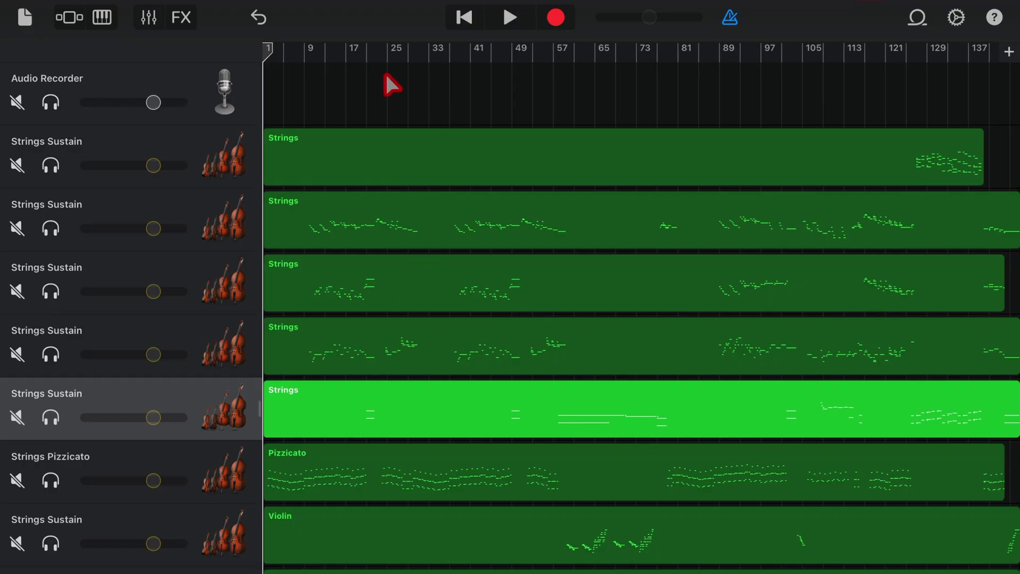
pyautogui.click(387, 75)
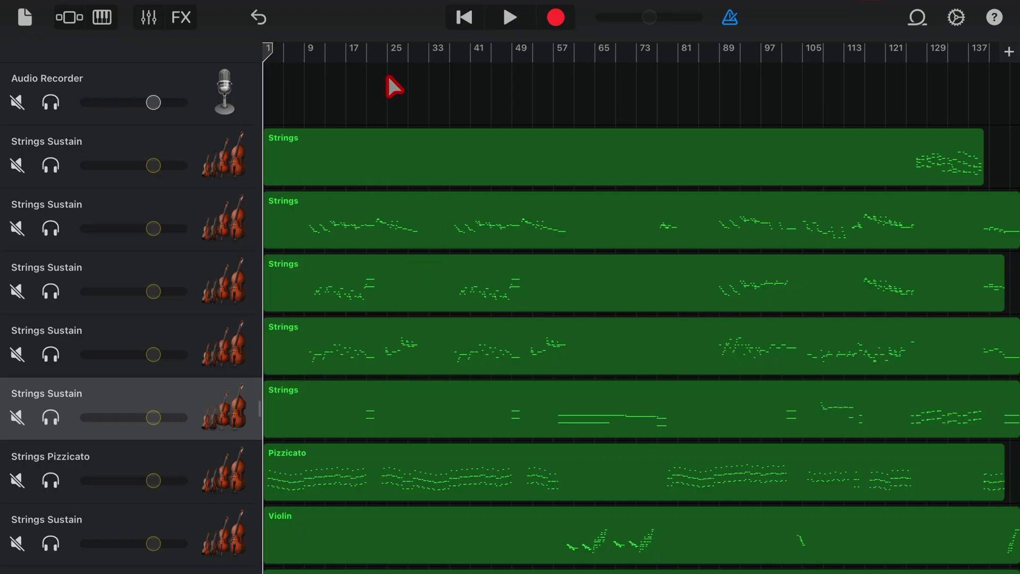
# Play the arrangement briefly, stopping with the playhead around bar 38.
pyautogui.press('space')
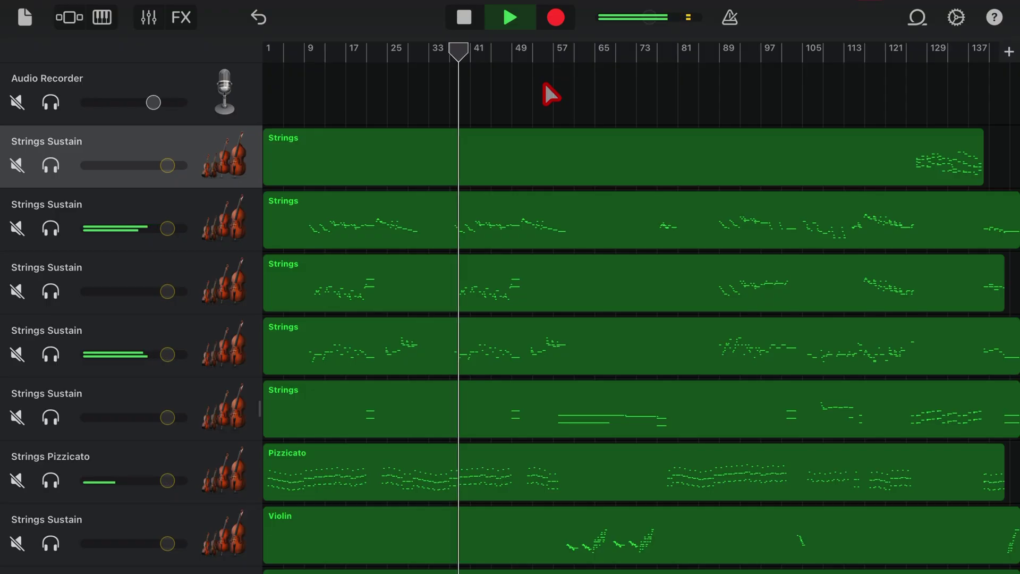
pyautogui.scroll(-2, 512, 218)
pyautogui.scroll(2, 512, 209)
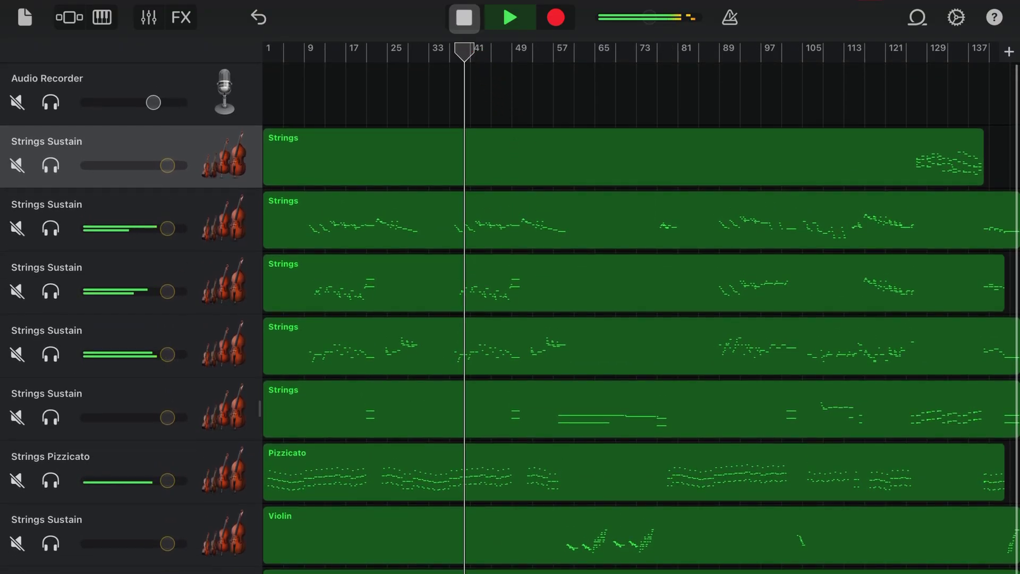
pyautogui.press('space')
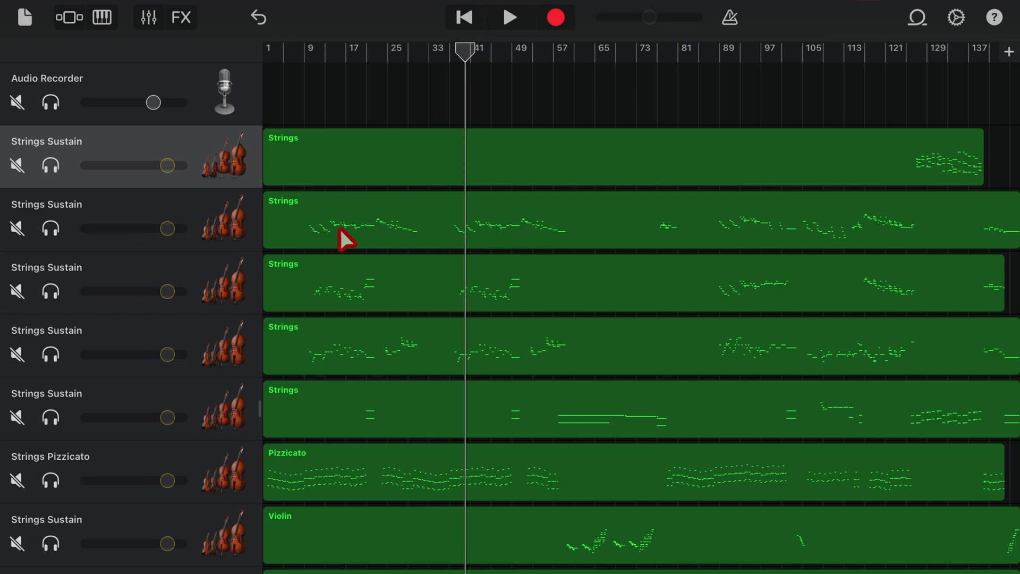
# Solo the second Strings Sustain track and play it alone from about bar 37.
pyautogui.click(226, 216)
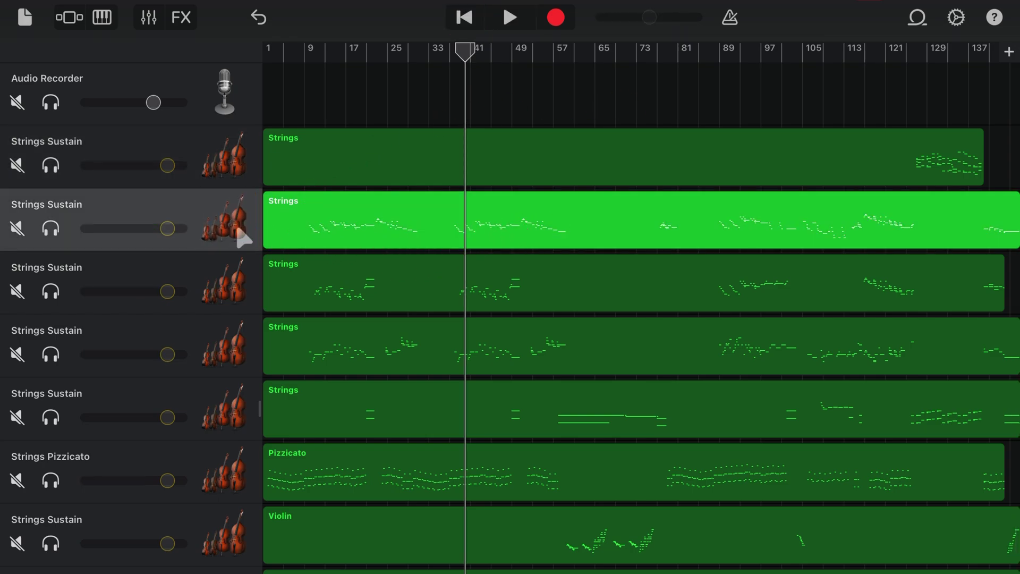
pyautogui.click(49, 229)
pyautogui.moveTo(472, 58); pyautogui.dragTo(454, 53)
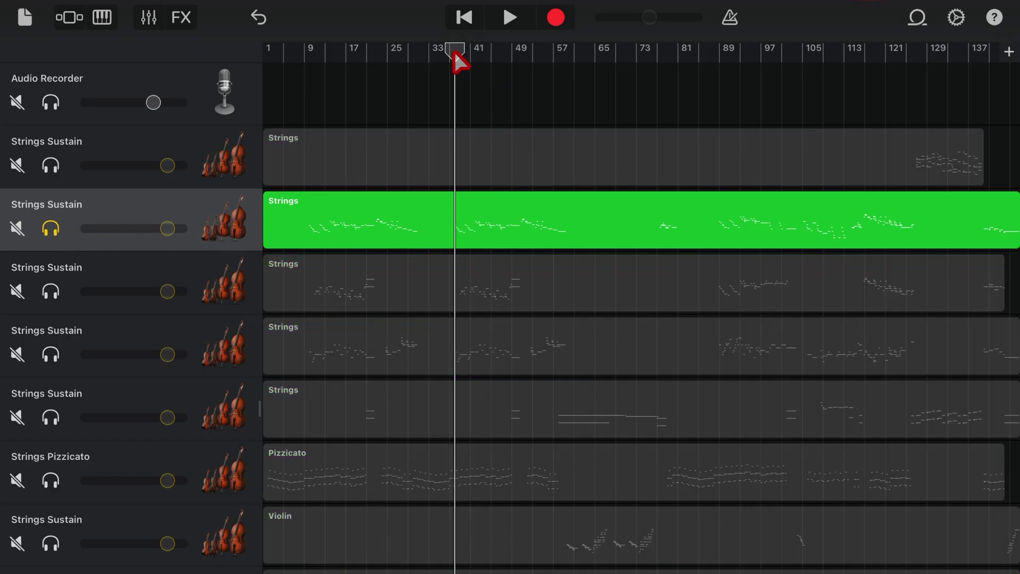
pyautogui.press('space')
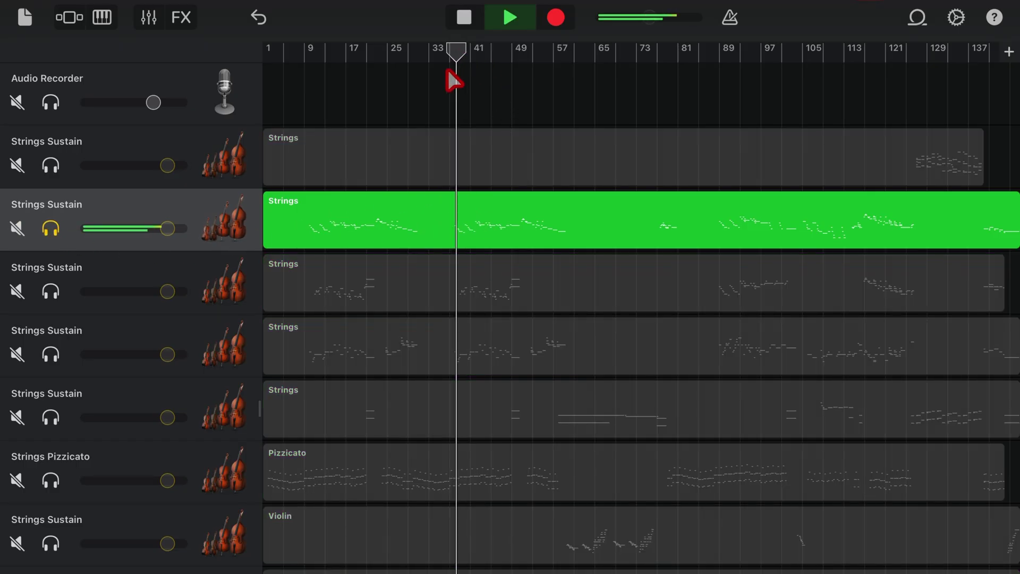
pyautogui.press('space')
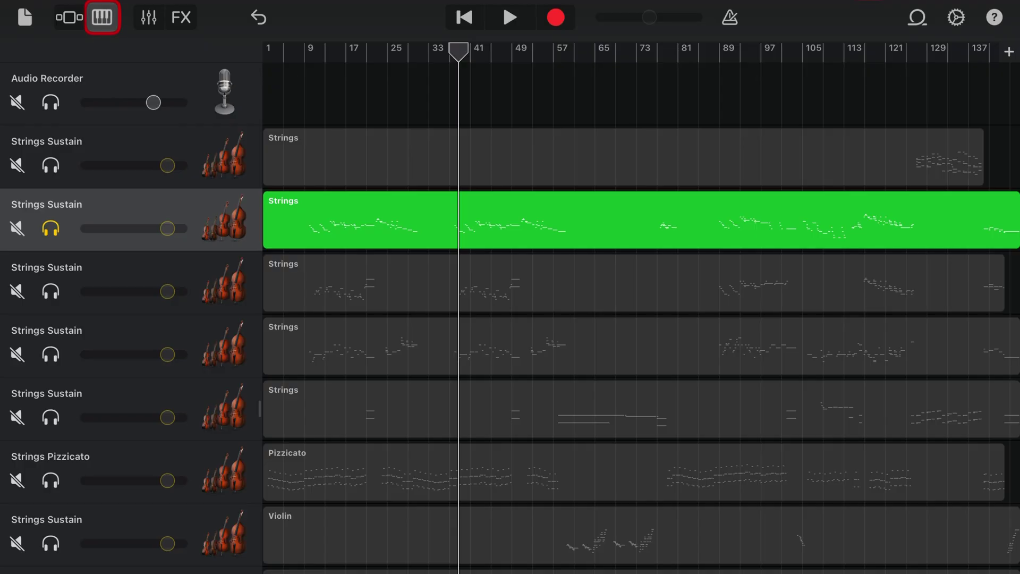
# Replace the second track's Strings Sustain sound with Oboe from the keyboard sound list.
pyautogui.click(102, 17)
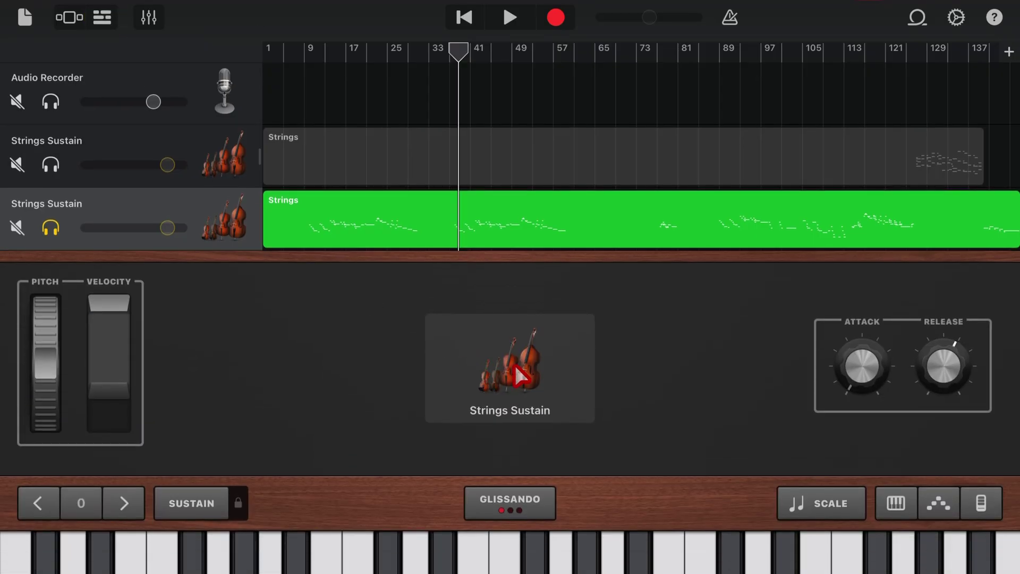
pyautogui.click(514, 372)
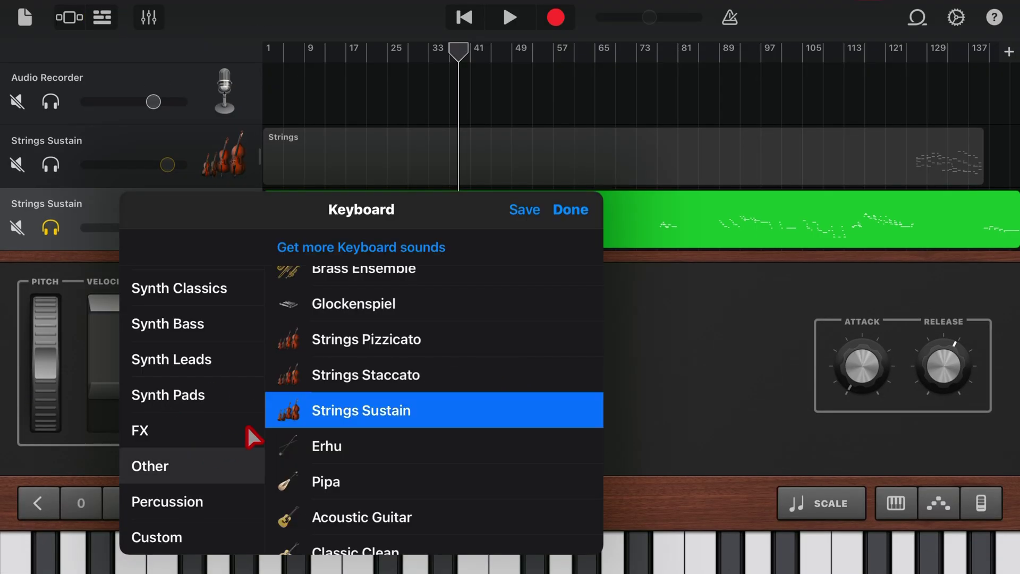
pyautogui.scroll(-10, 364, 365)
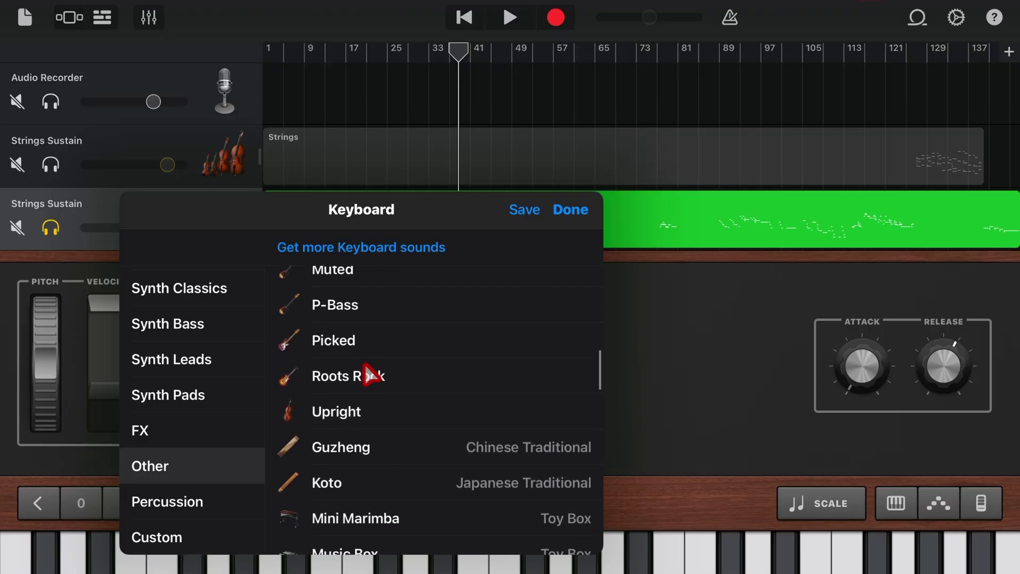
pyautogui.scroll(10, 365, 361)
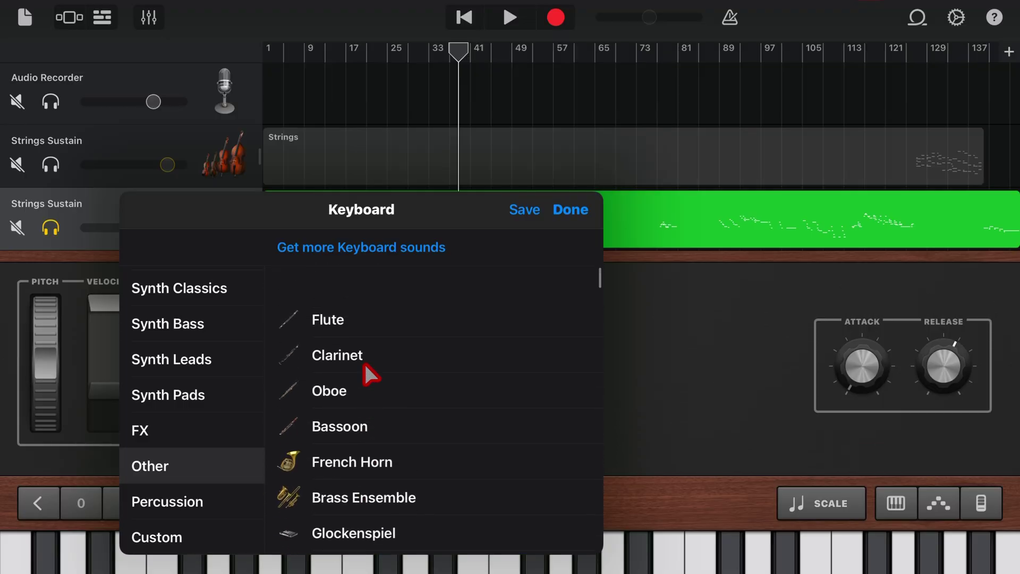
pyautogui.click(362, 367)
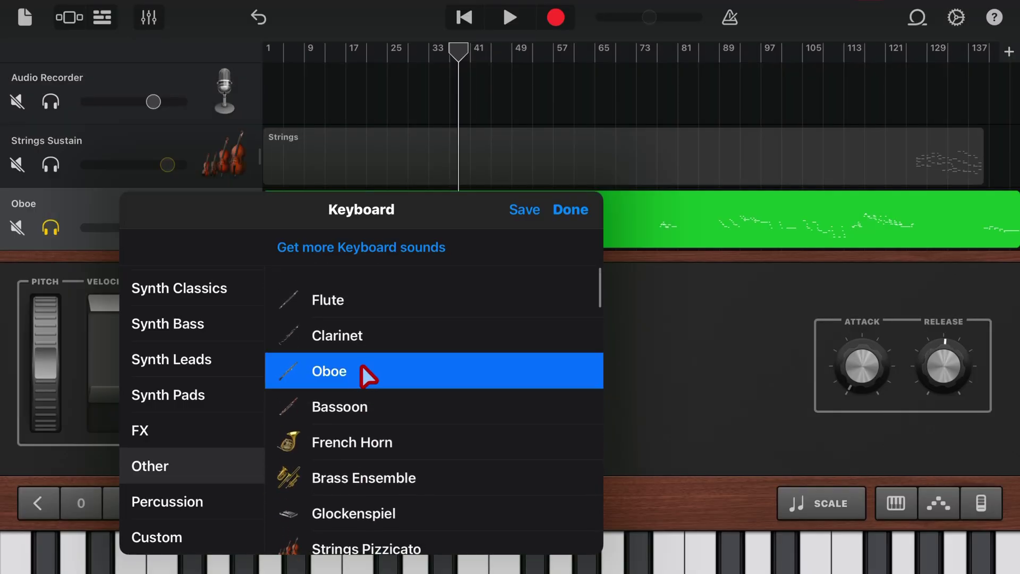
pyautogui.click(569, 210)
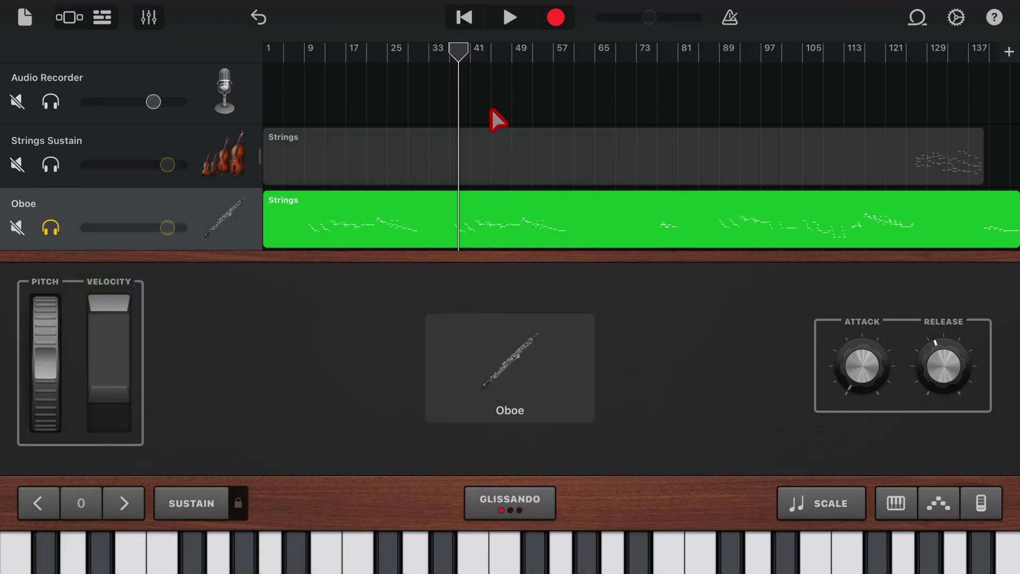
# Preview the soloed Oboe track, then turn its solo off.
pyautogui.click(510, 18)
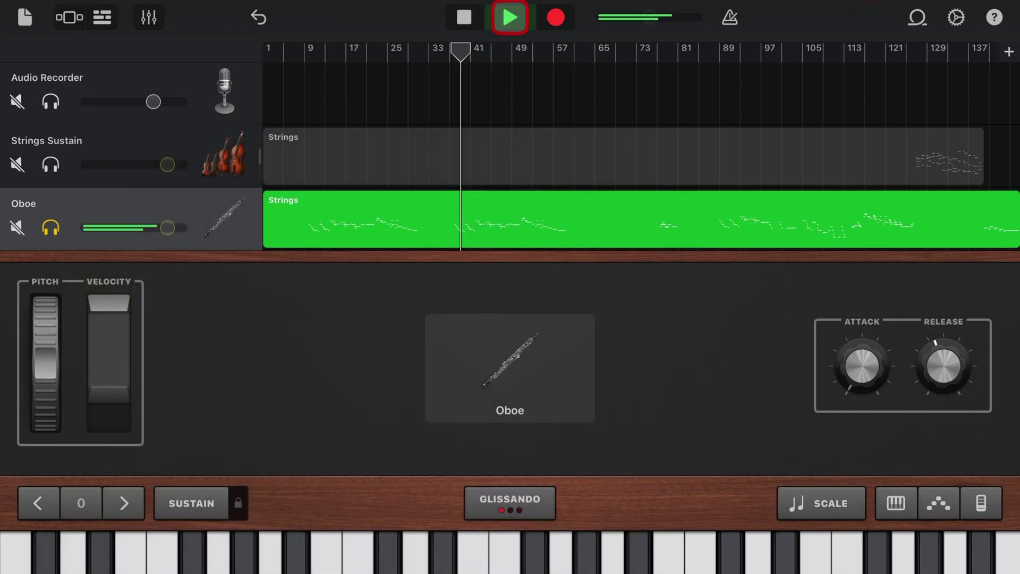
pyautogui.click(464, 18)
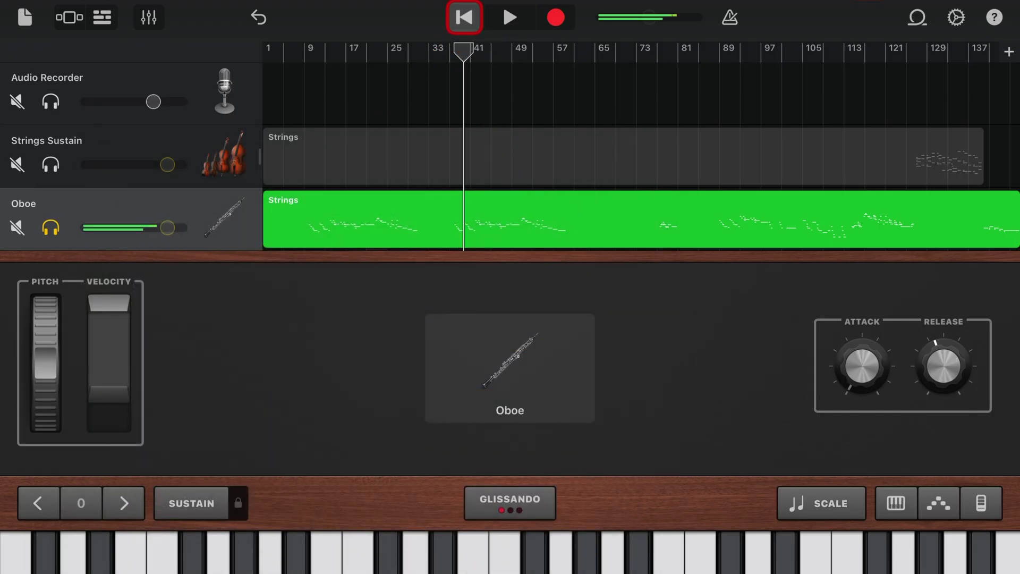
pyautogui.click(50, 227)
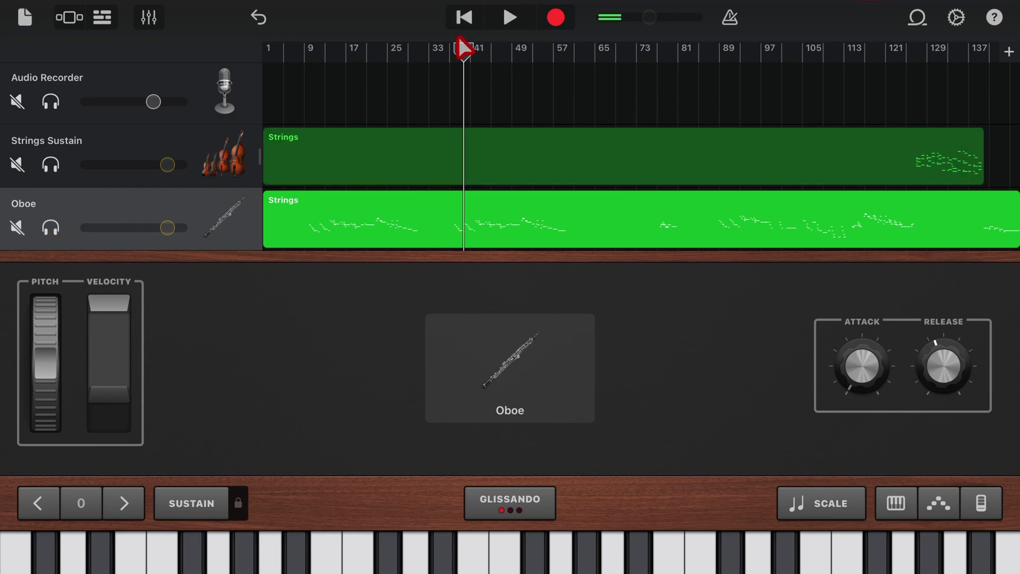
# Play all parts together from bar 37, stop near bar 39, and deselect the Oboe region.
pyautogui.moveTo(455, 54); pyautogui.dragTo(447, 53)
pyautogui.click(509, 17)
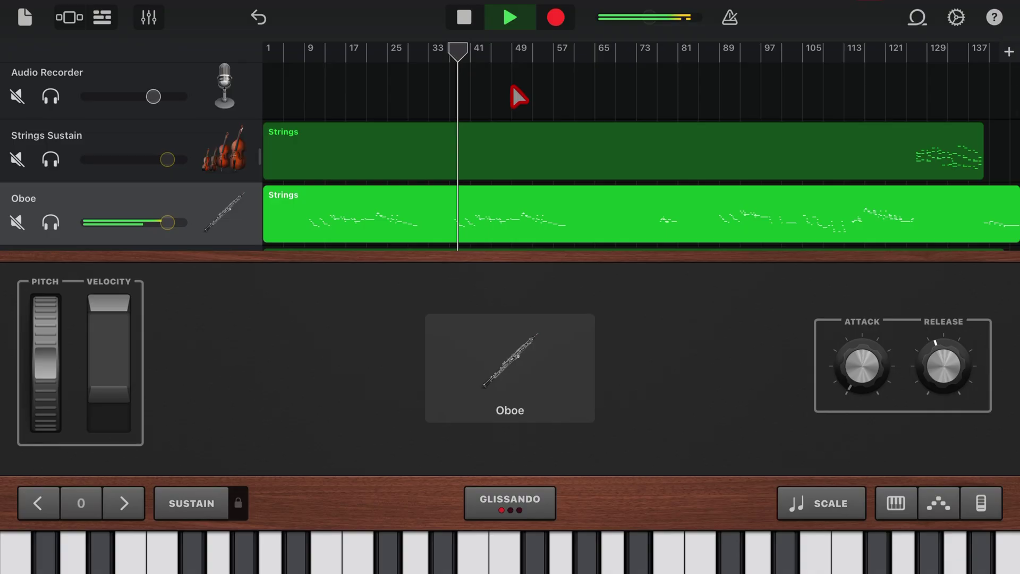
pyautogui.click(465, 18)
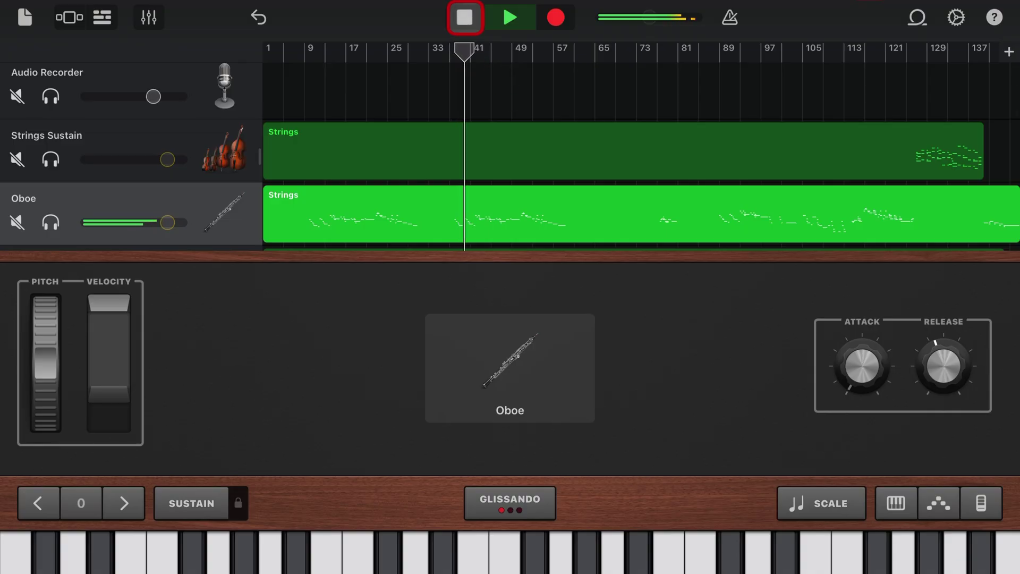
pyautogui.click(465, 18)
pyautogui.click(517, 98)
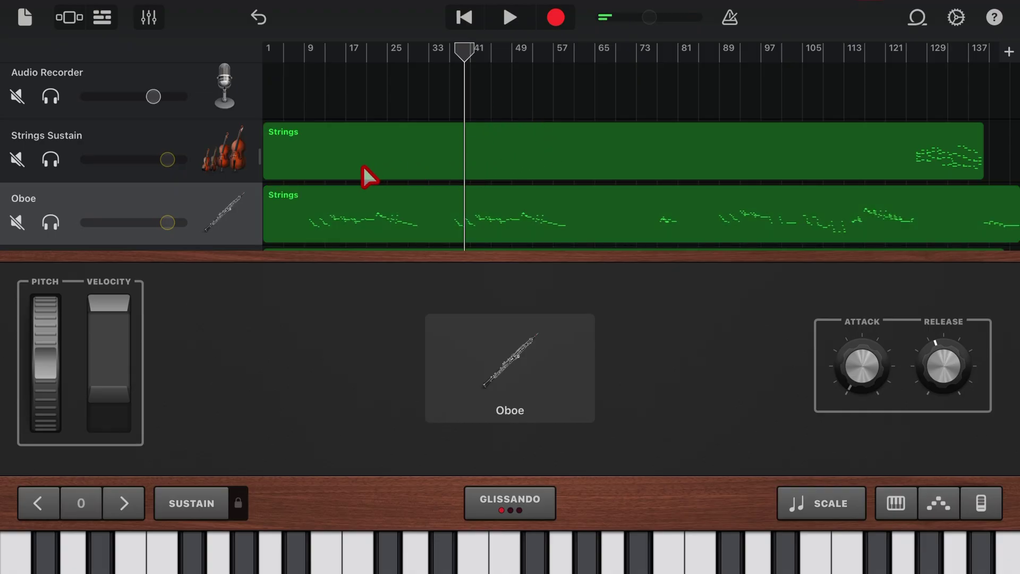
# Return to Tracks view and review the Oboe track's Plug-ins & EQ settings before closing them.
pyautogui.click(102, 17)
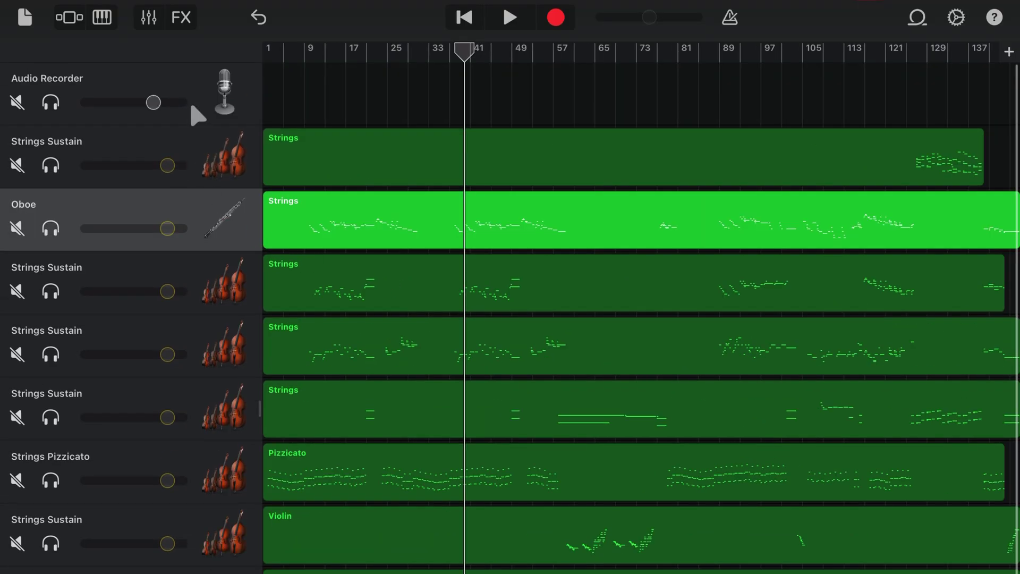
pyautogui.click(149, 17)
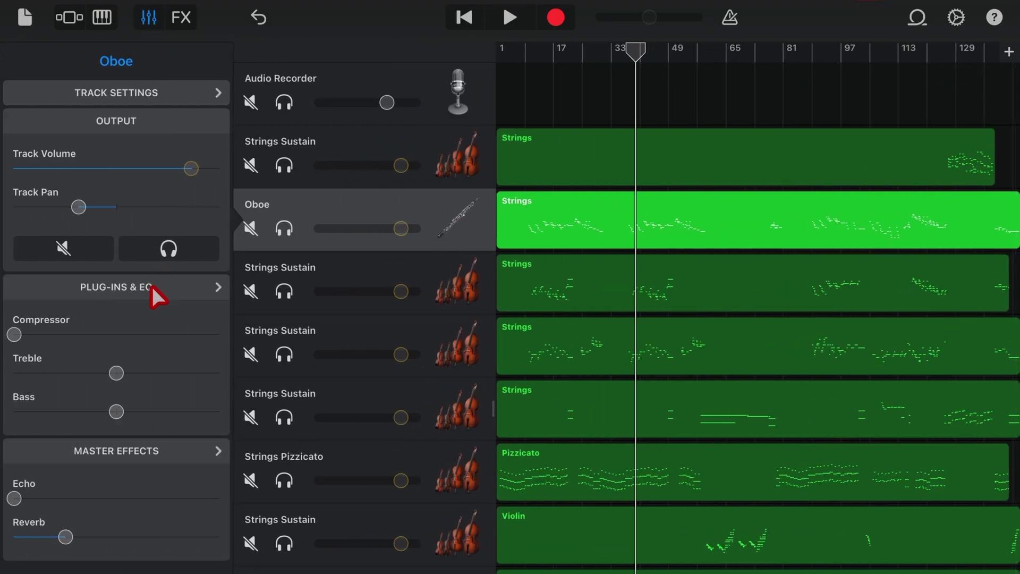
pyautogui.click(152, 287)
pyautogui.click(43, 47)
pyautogui.click(148, 18)
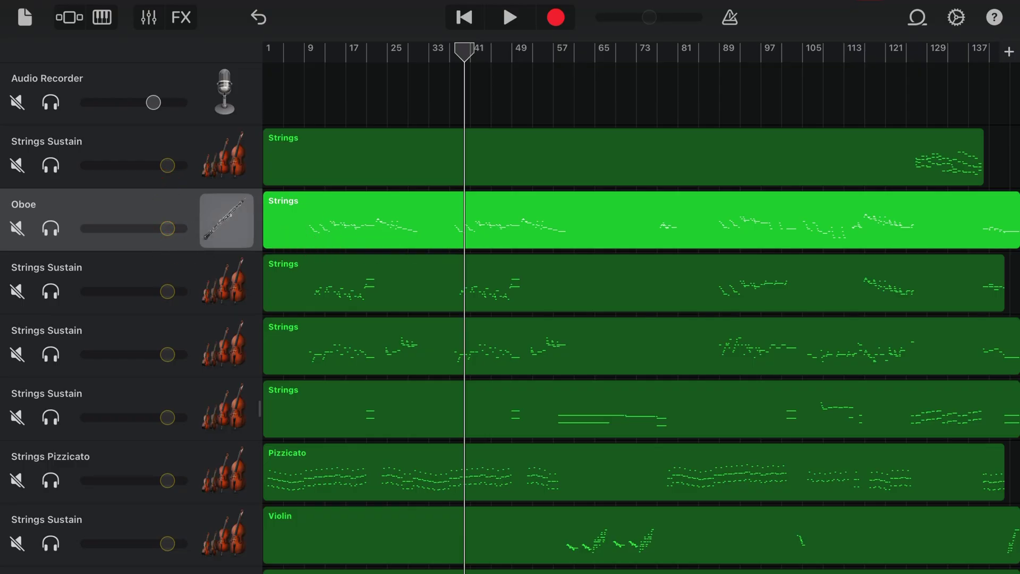
# Disable volume automation on the Oboe and Strings Sustain tracks, and raise the Oboe volume.
pyautogui.click(224, 218)
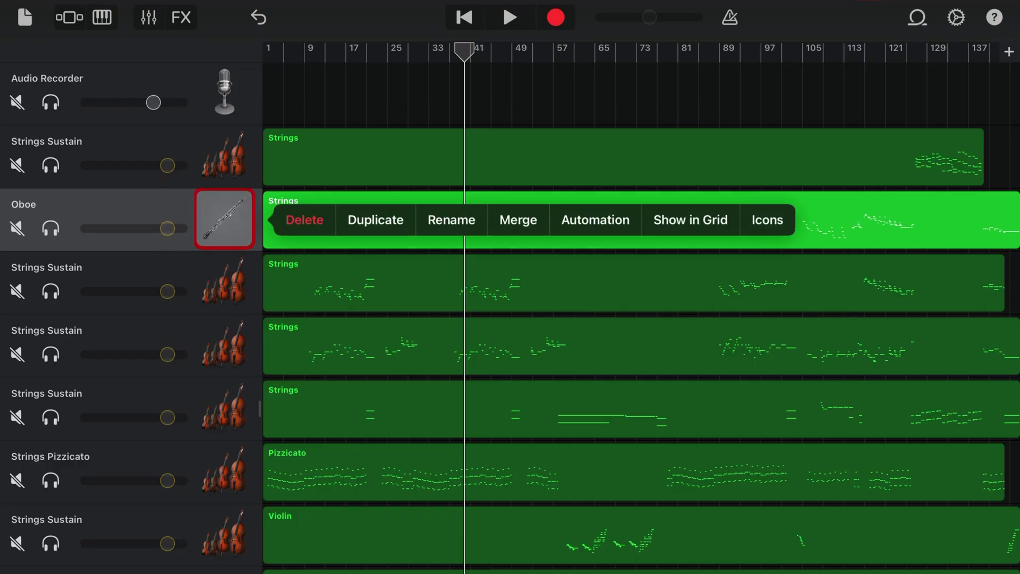
pyautogui.click(587, 222)
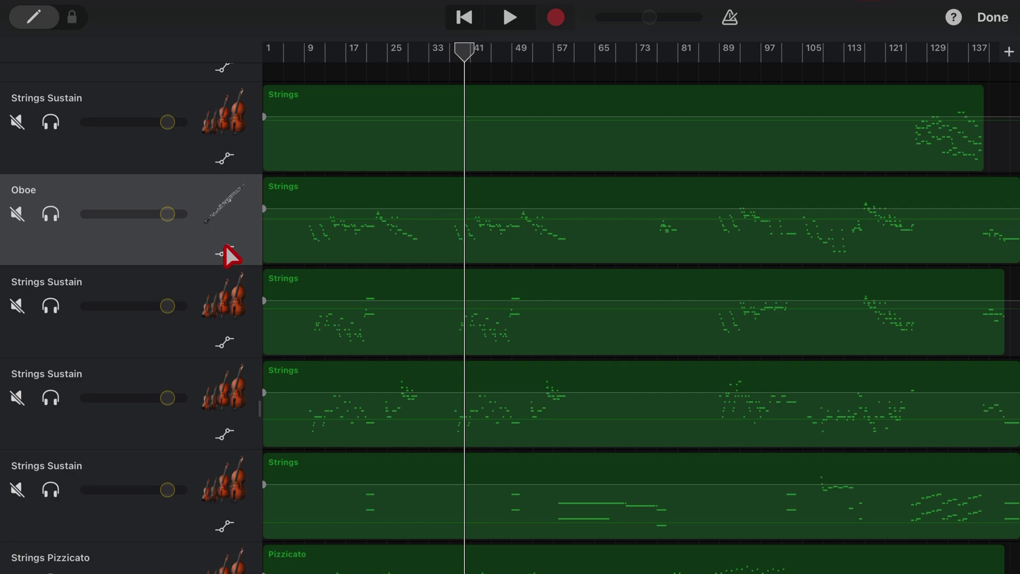
pyautogui.click(226, 252)
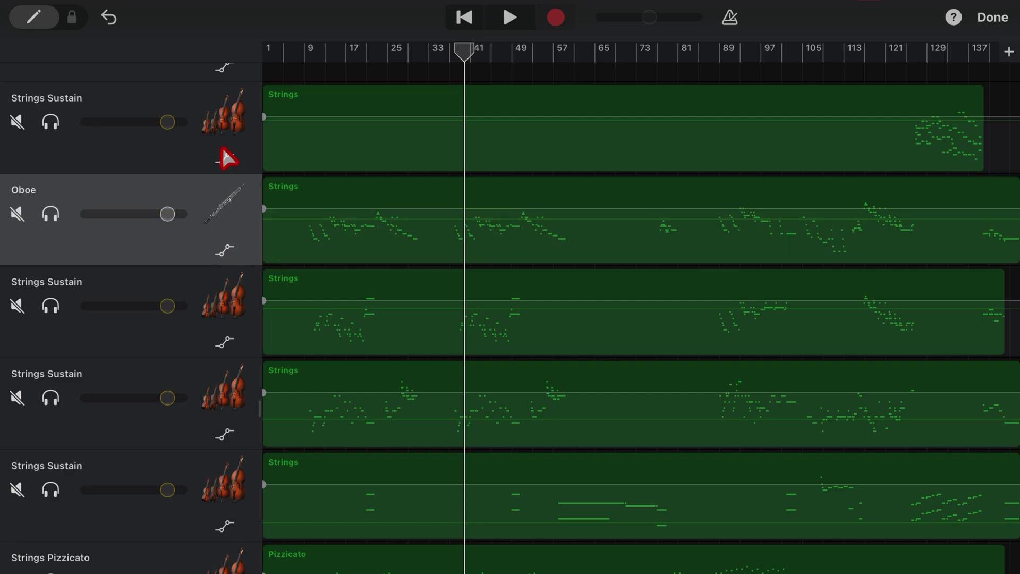
pyautogui.click(224, 158)
pyautogui.moveTo(143, 213); pyautogui.dragTo(178, 214)
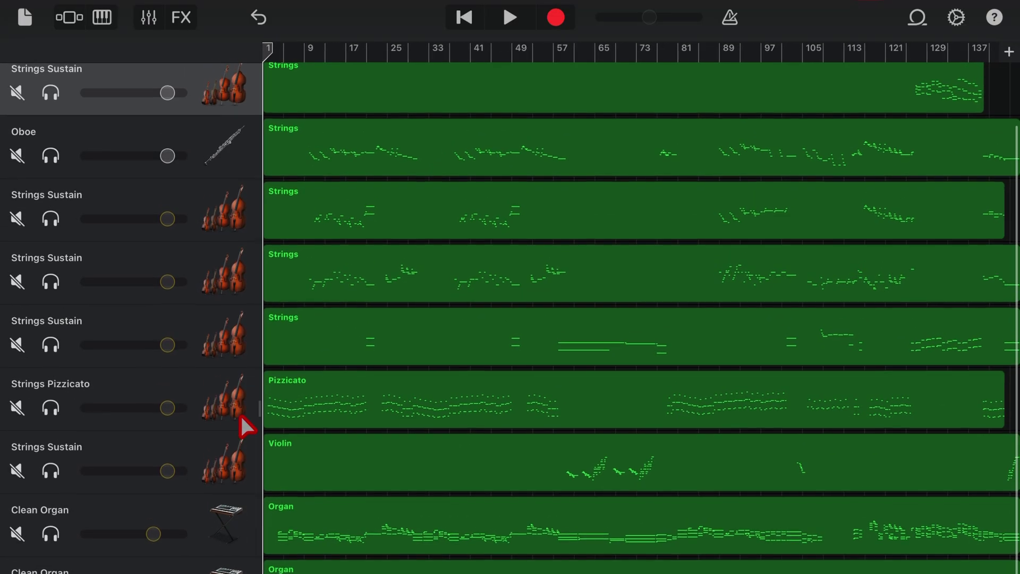
# Select each track header from the Violin-region Strings Sustain up to the first Strings Sustain track.
pyautogui.click(226, 459)
pyautogui.click(224, 399)
pyautogui.click(224, 336)
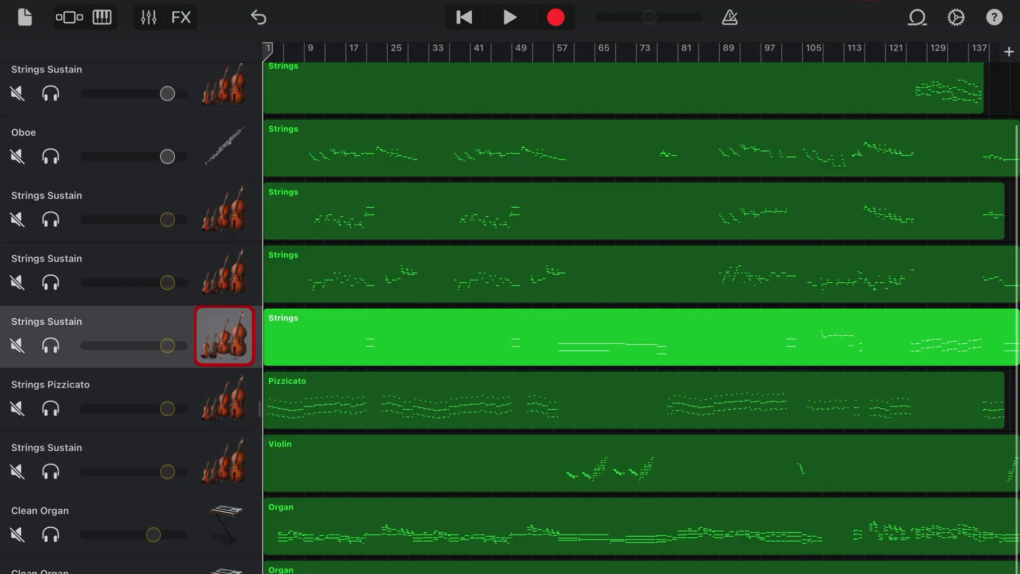
pyautogui.click(223, 274)
pyautogui.click(224, 210)
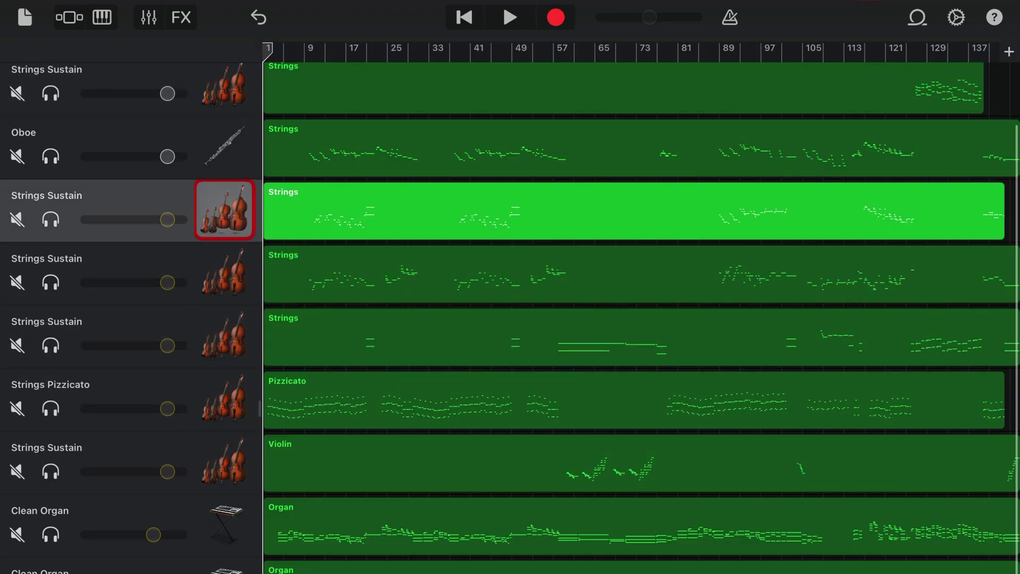
pyautogui.scroll(2, 237, 211)
pyautogui.click(224, 157)
pyautogui.click(348, 103)
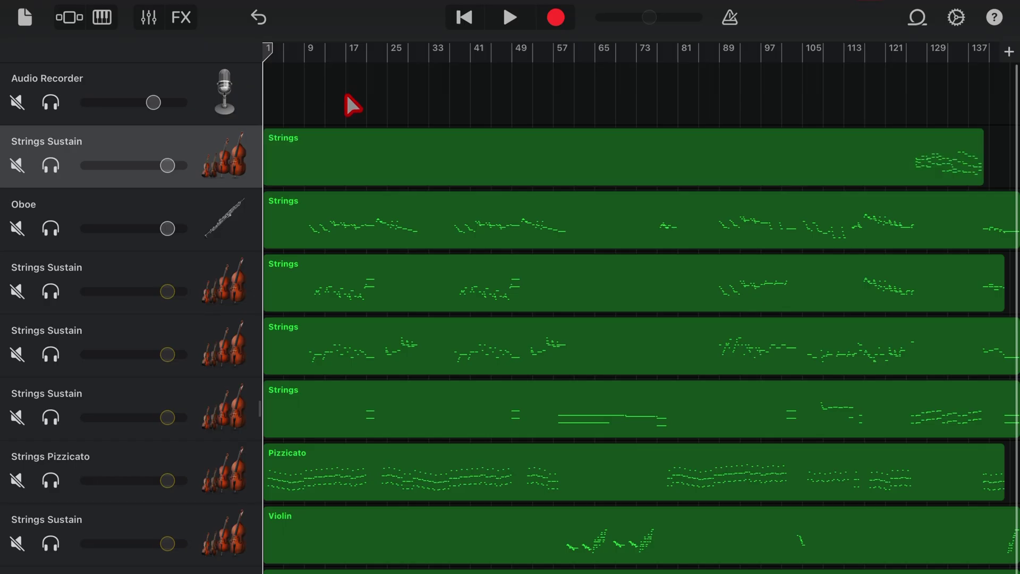
pyautogui.scroll(-3, 223, 217)
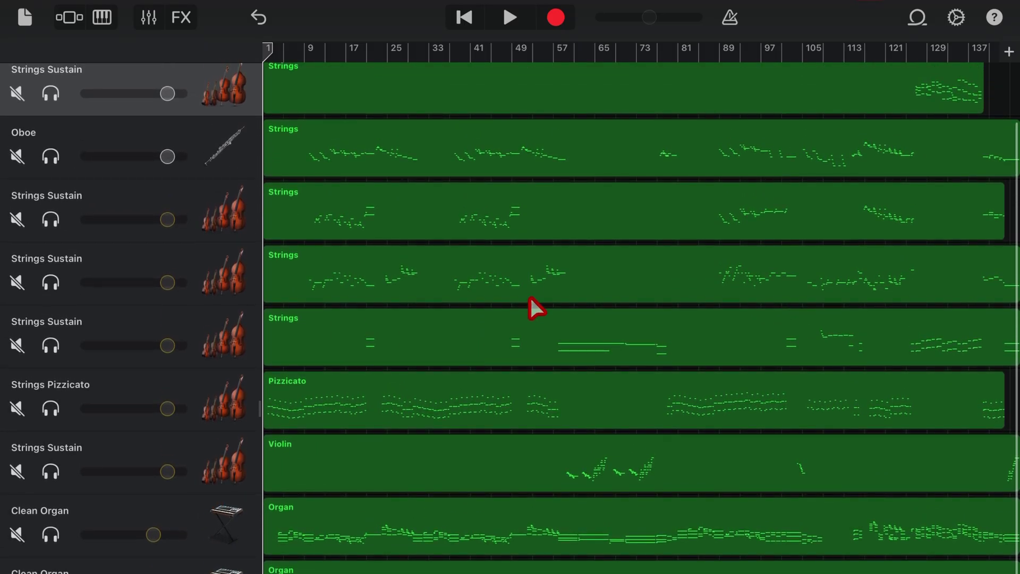
pyautogui.scroll(3, 529, 298)
# Select the track headers from the top down to the Violin track, ending on Audio Recorder.
pyautogui.click(345, 107)
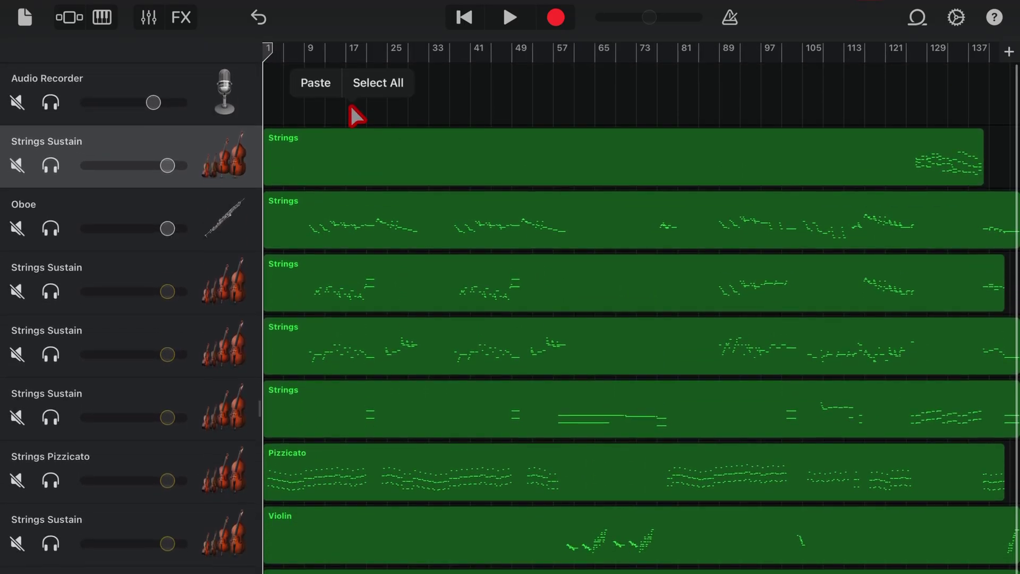
pyautogui.click(242, 94)
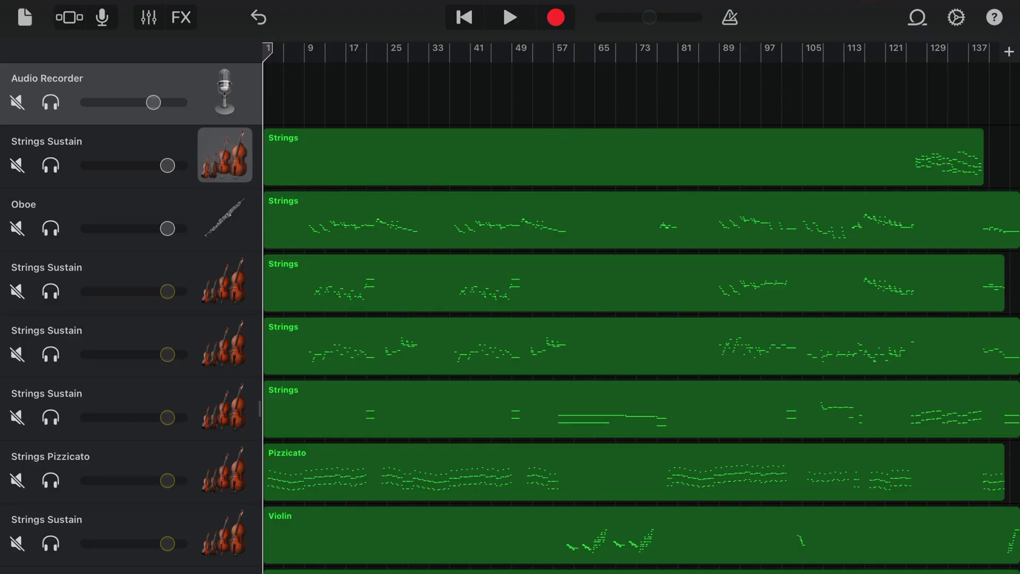
pyautogui.click(224, 155)
pyautogui.click(224, 218)
pyautogui.click(224, 281)
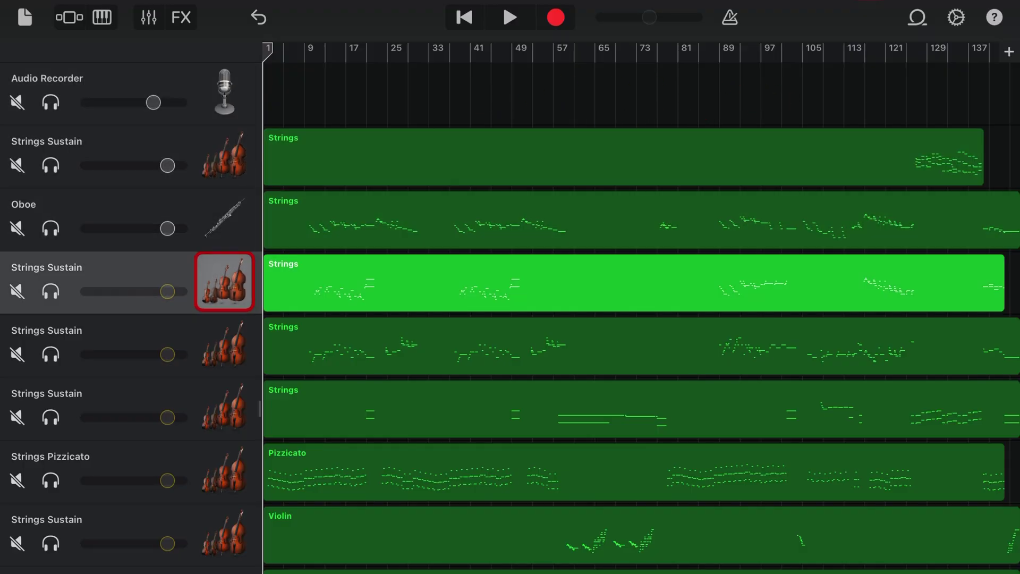
pyautogui.click(224, 344)
pyautogui.click(224, 407)
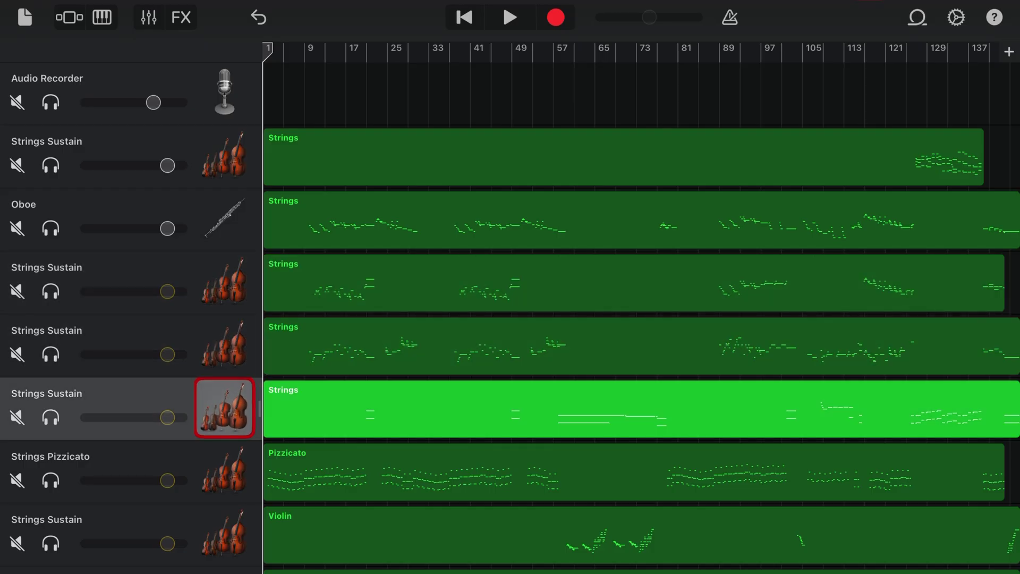
pyautogui.click(223, 471)
pyautogui.click(224, 533)
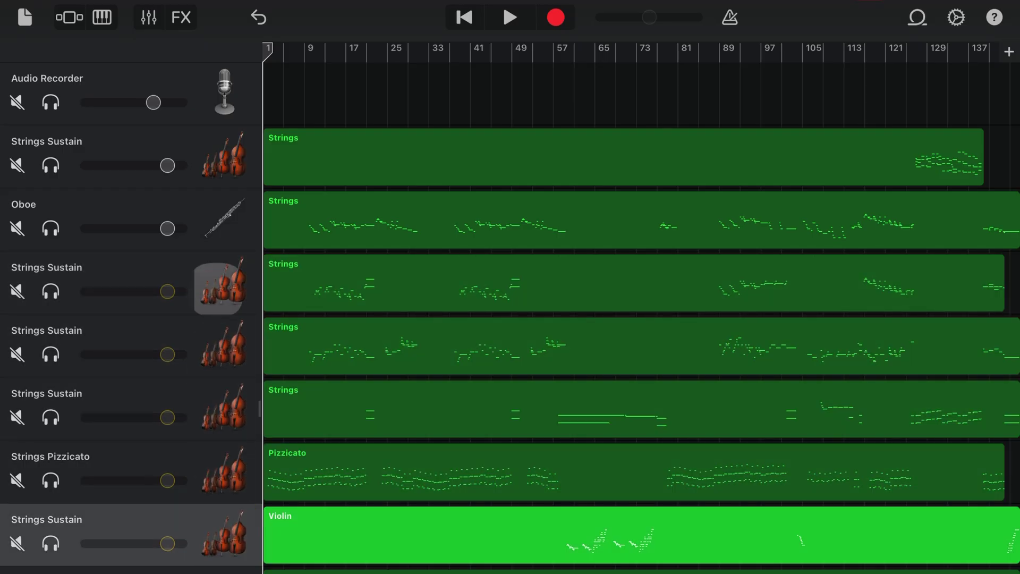
pyautogui.click(225, 154)
pyautogui.click(208, 90)
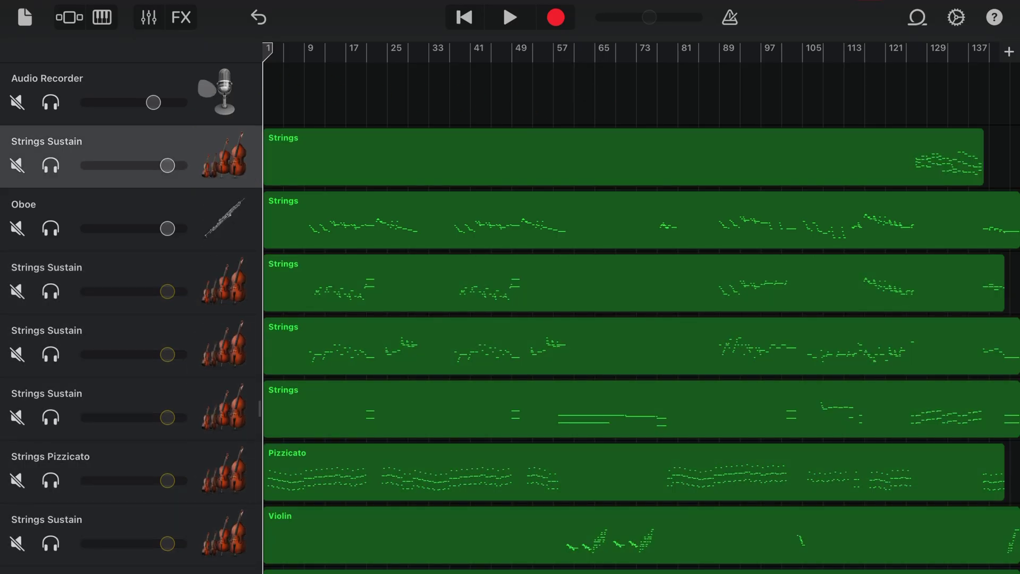
# Browse the instrument carousel across to Drummer, showing Acoustic, Electronic and Percussion.
pyautogui.click(70, 18)
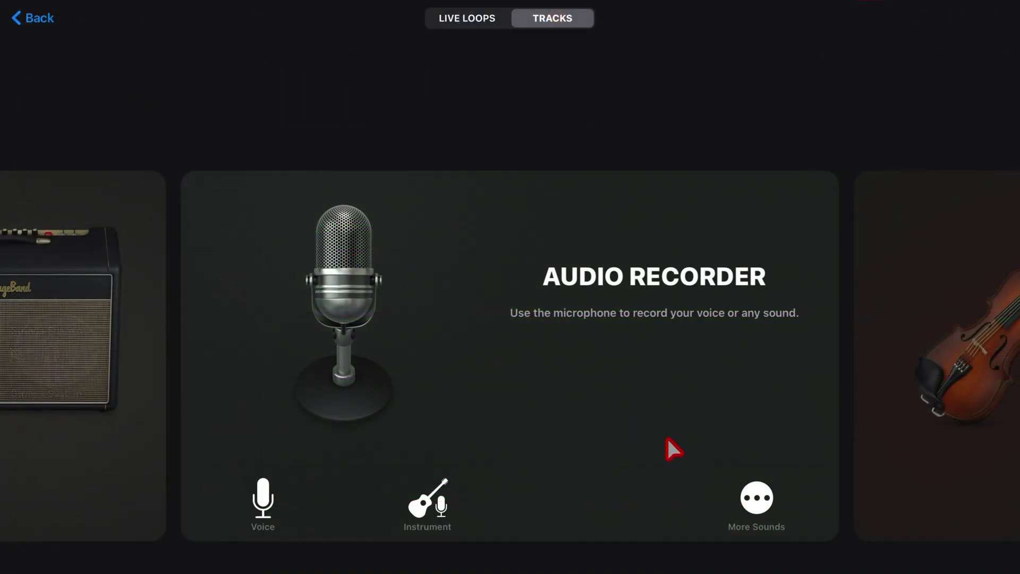
pyautogui.hscroll(3, 667, 436)
pyautogui.hscroll(1, 510, 356)
pyautogui.hscroll(1, 510, 356)
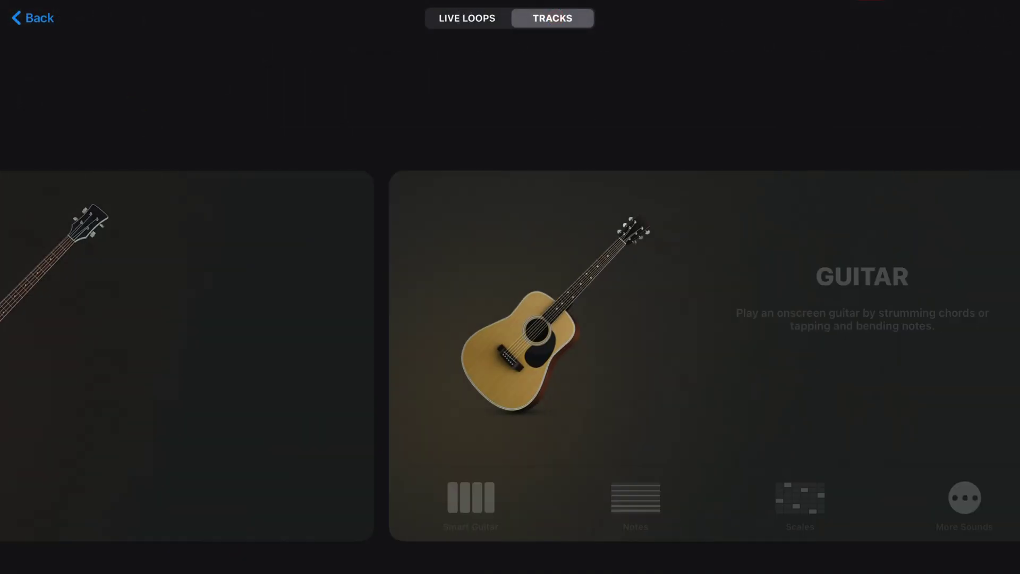
pyautogui.hscroll(1, 510, 356)
pyautogui.hscroll(1, 511, 356)
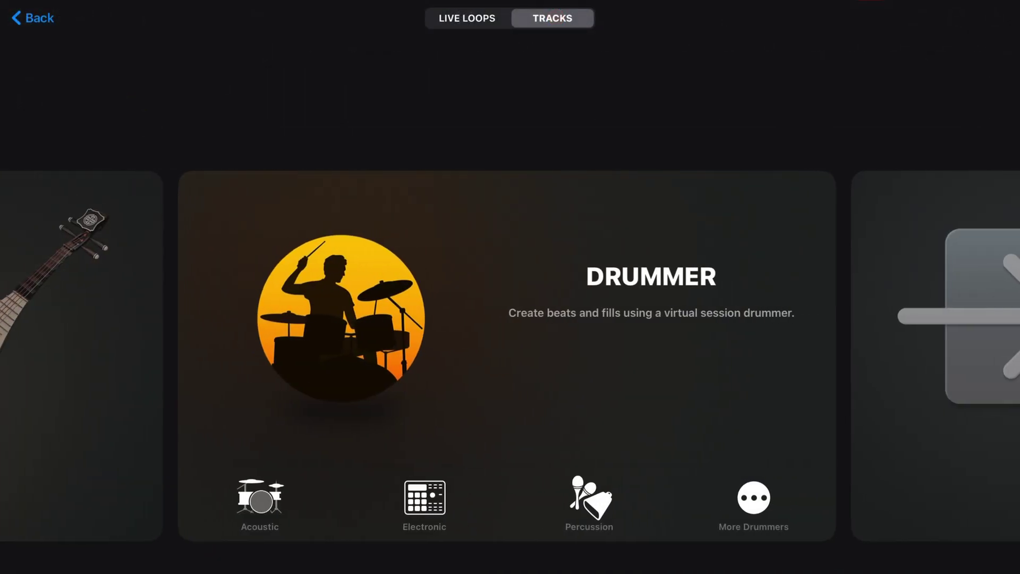